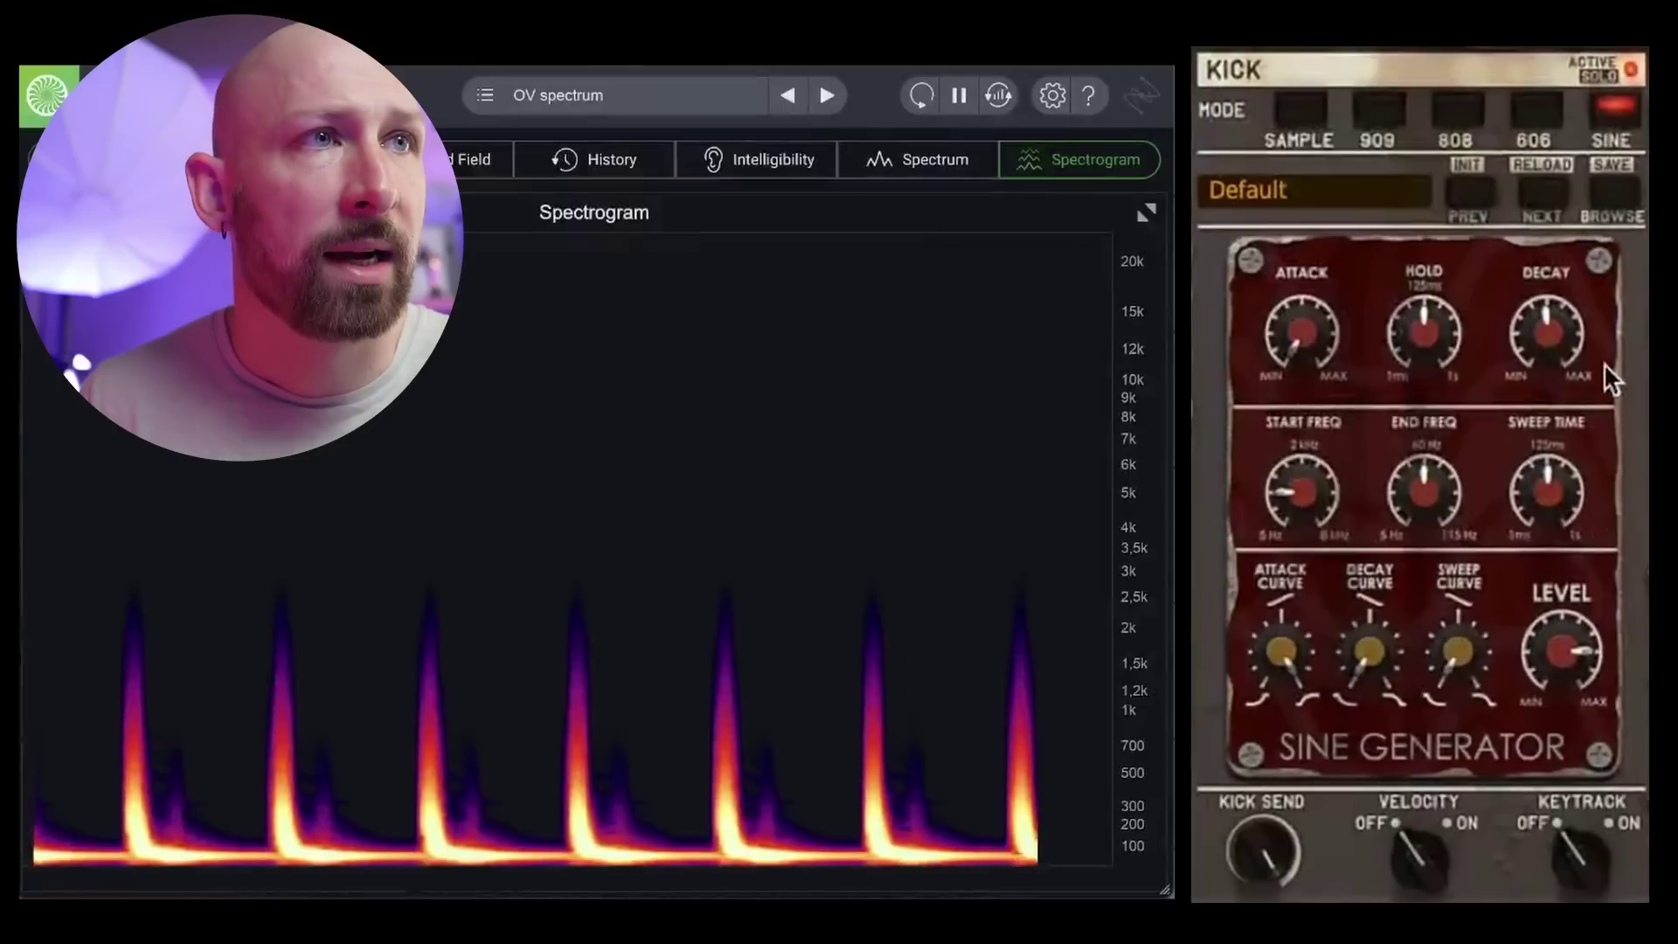
Sweep the Sine Generator's DECAY through longer and shorter tails, ending on a fairly short decay
left_click_drag(1554, 317, 1561, 505)
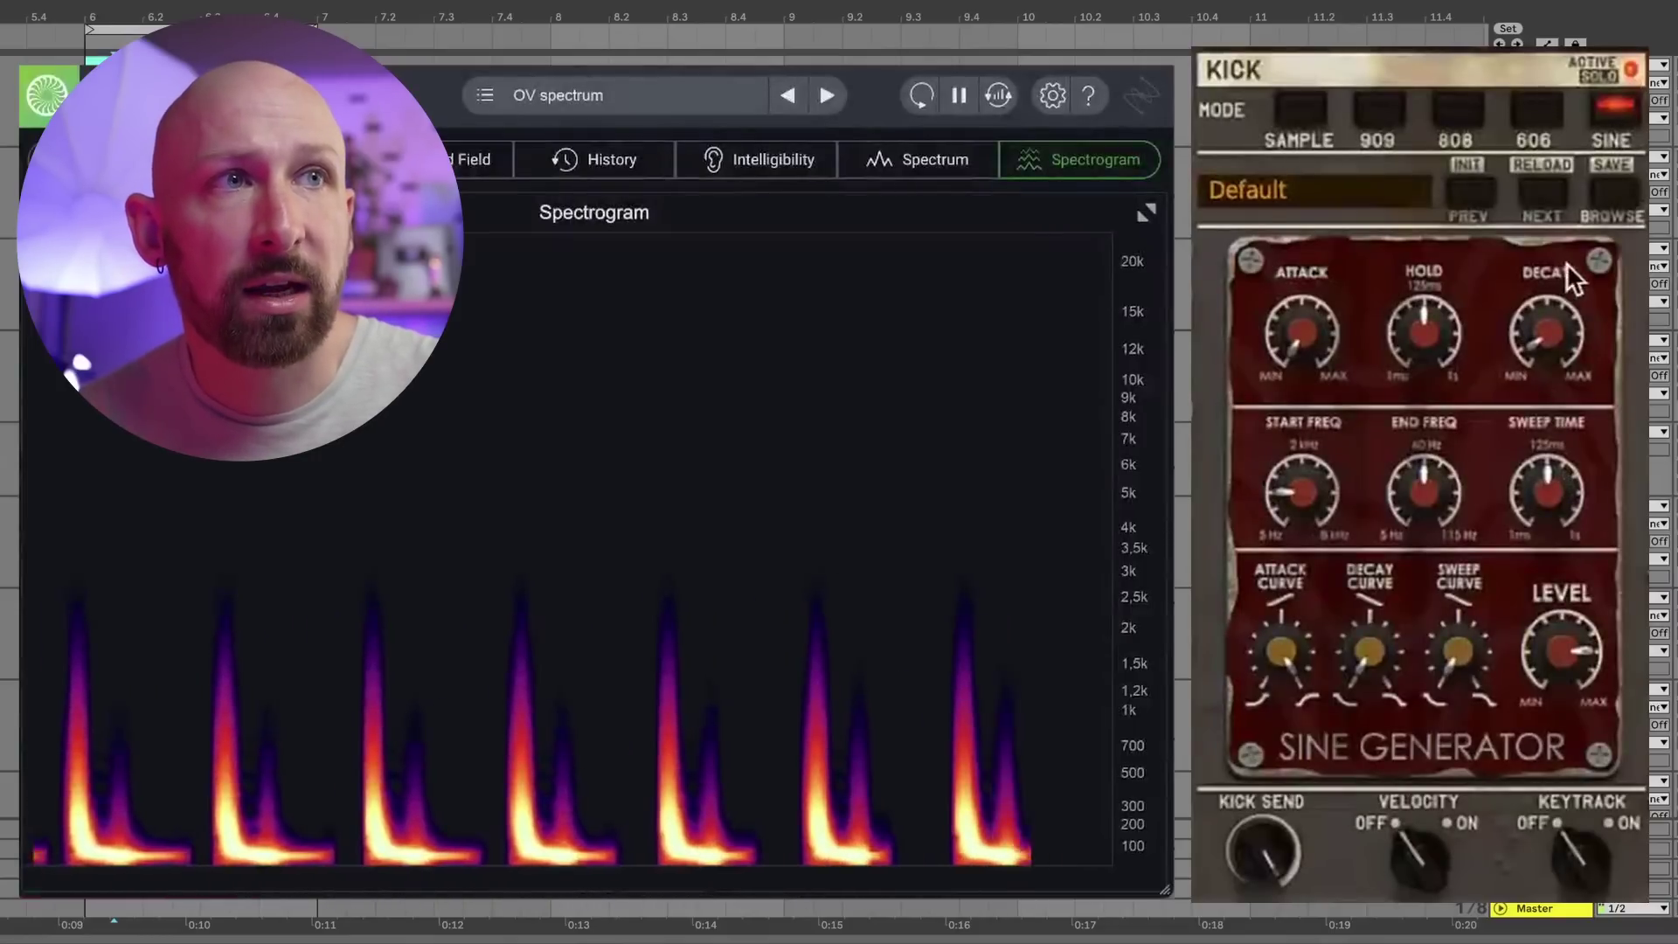
left_click_drag(1544, 325, 1549, 389)
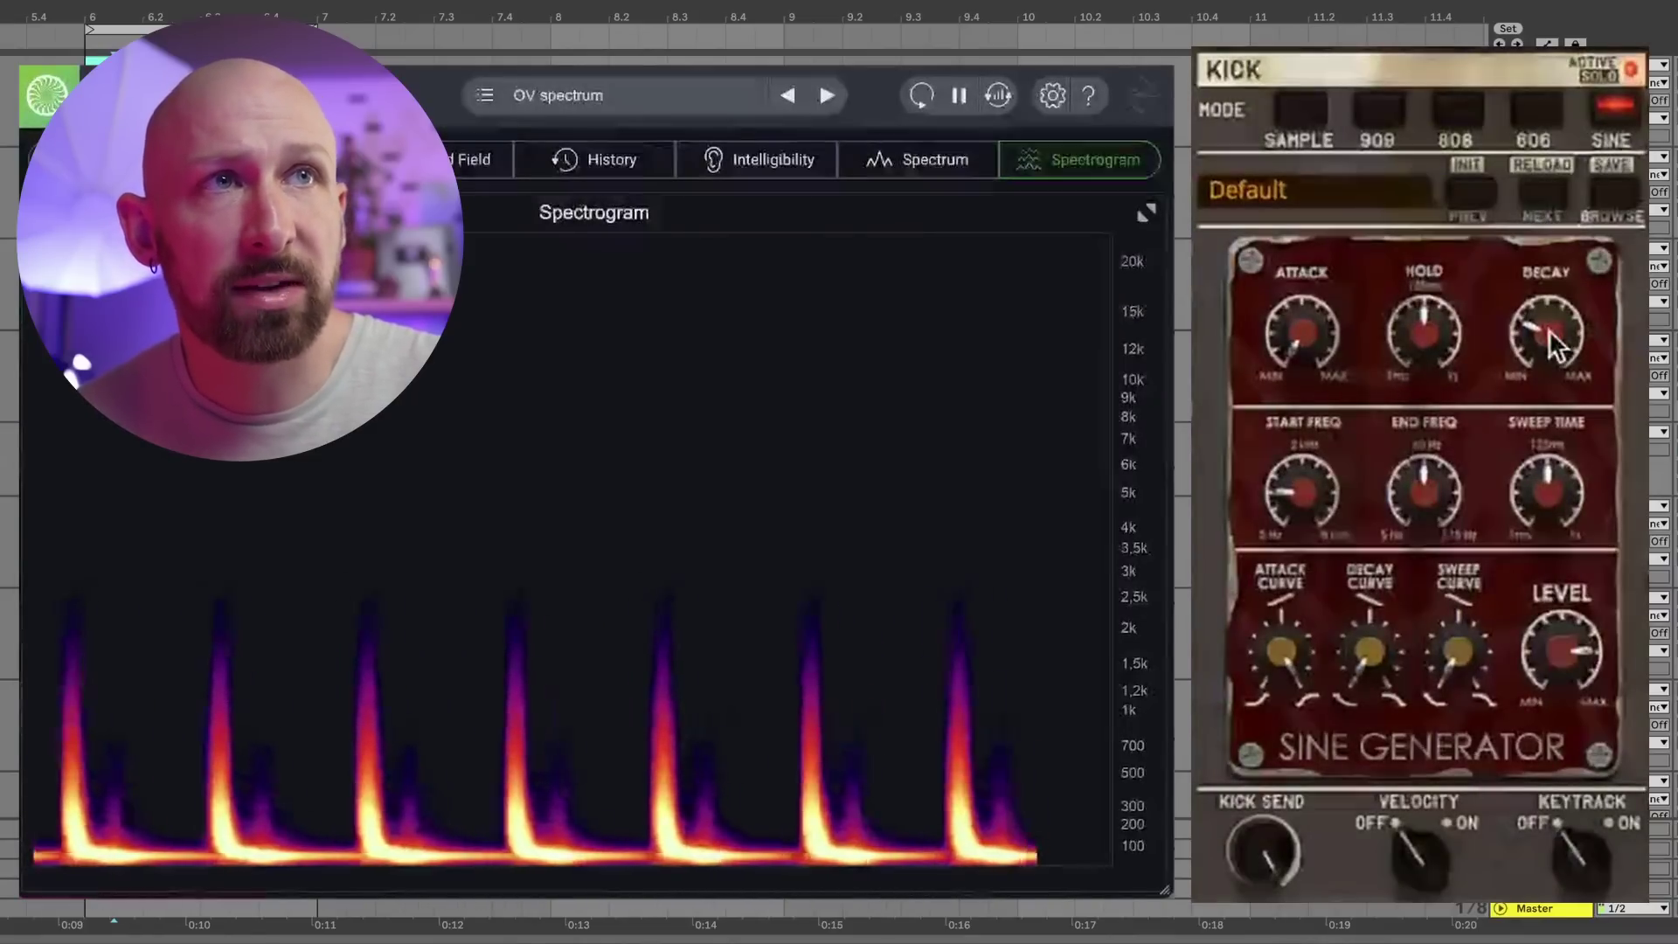
left_click_drag(1543, 332, 1552, 45)
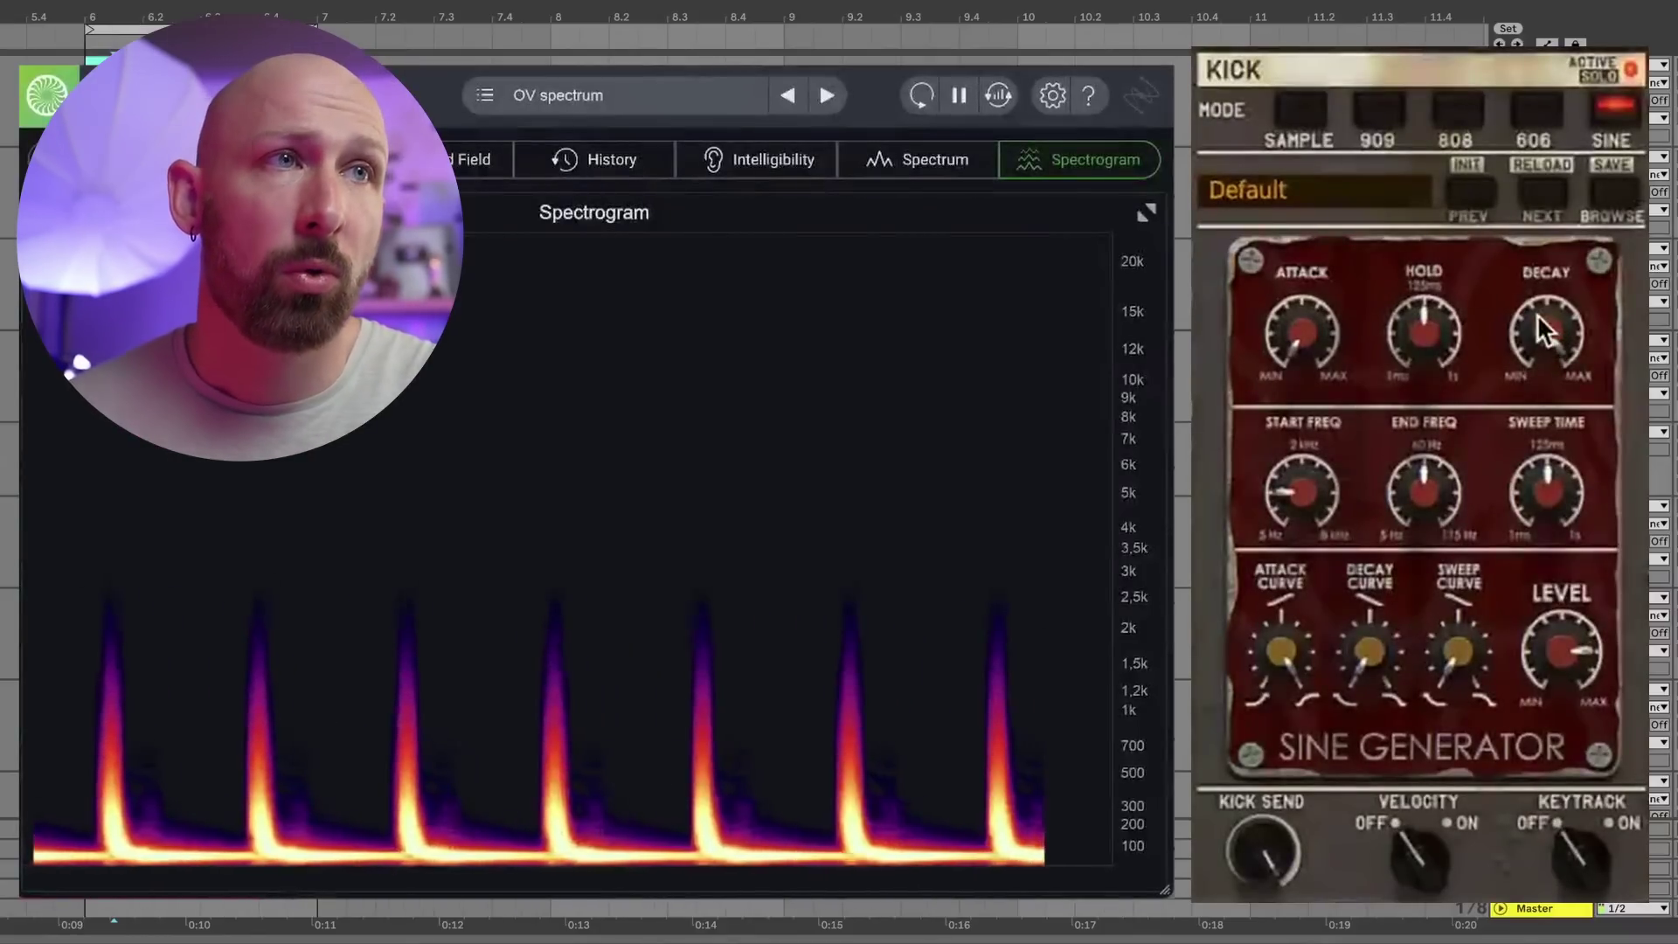
left_click_drag(1547, 391, 1535, 568)
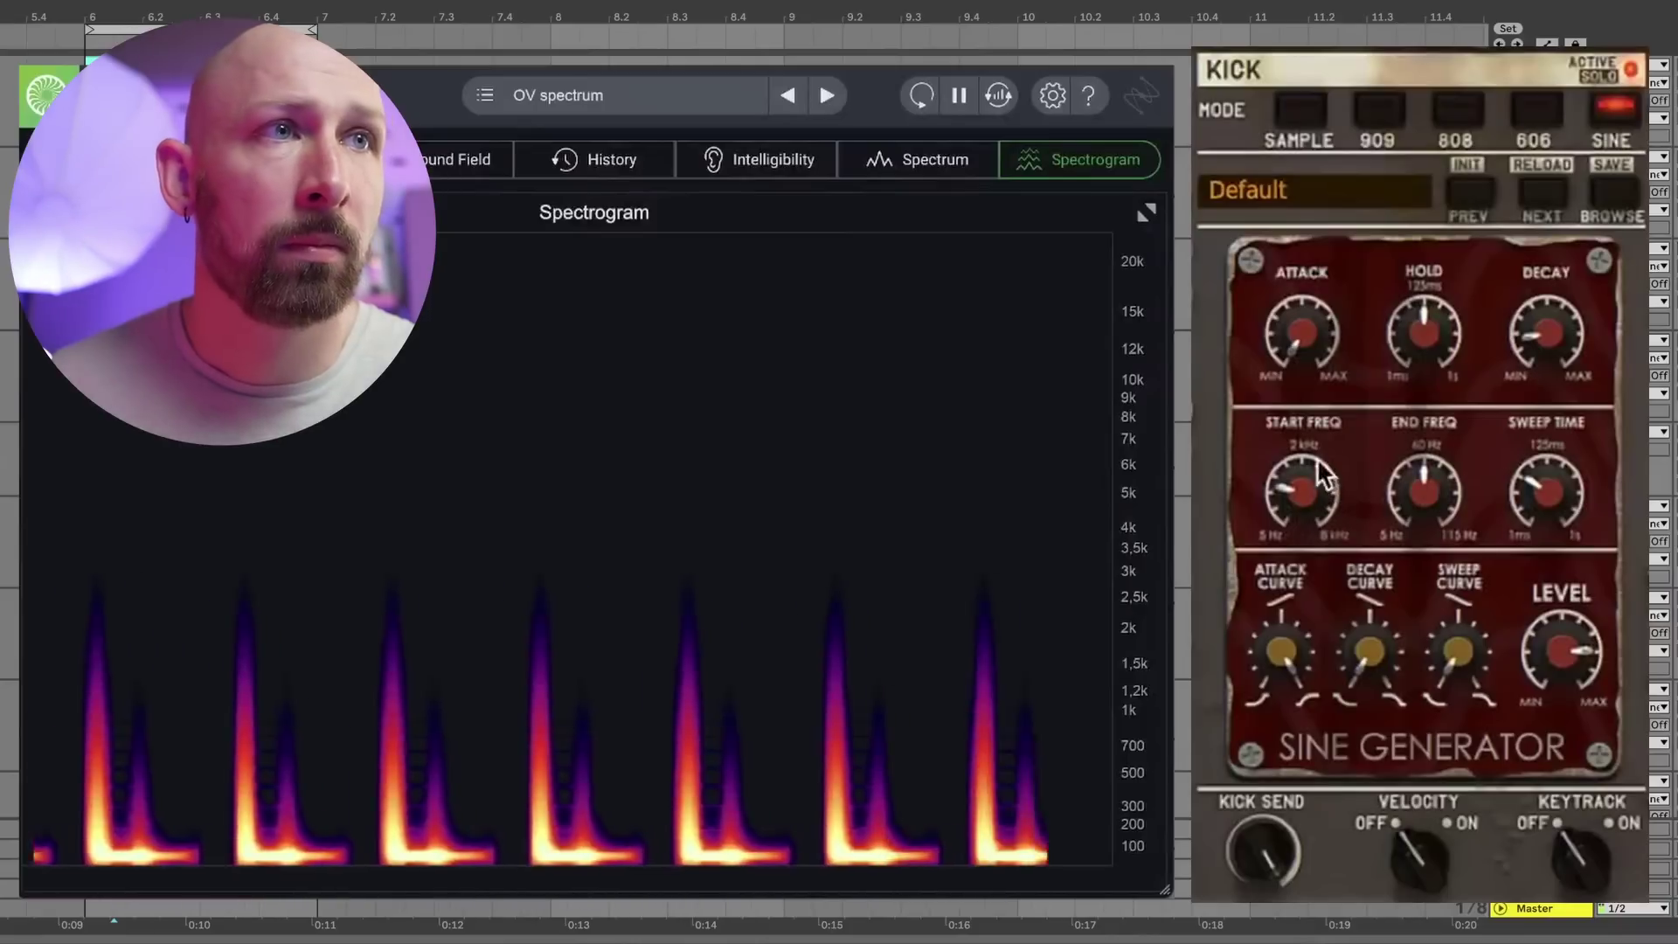
Raise the sine kick's START FREQ and nudge SWEEP TIME slightly shorter
left_click_drag(1324, 476, 1477, 492)
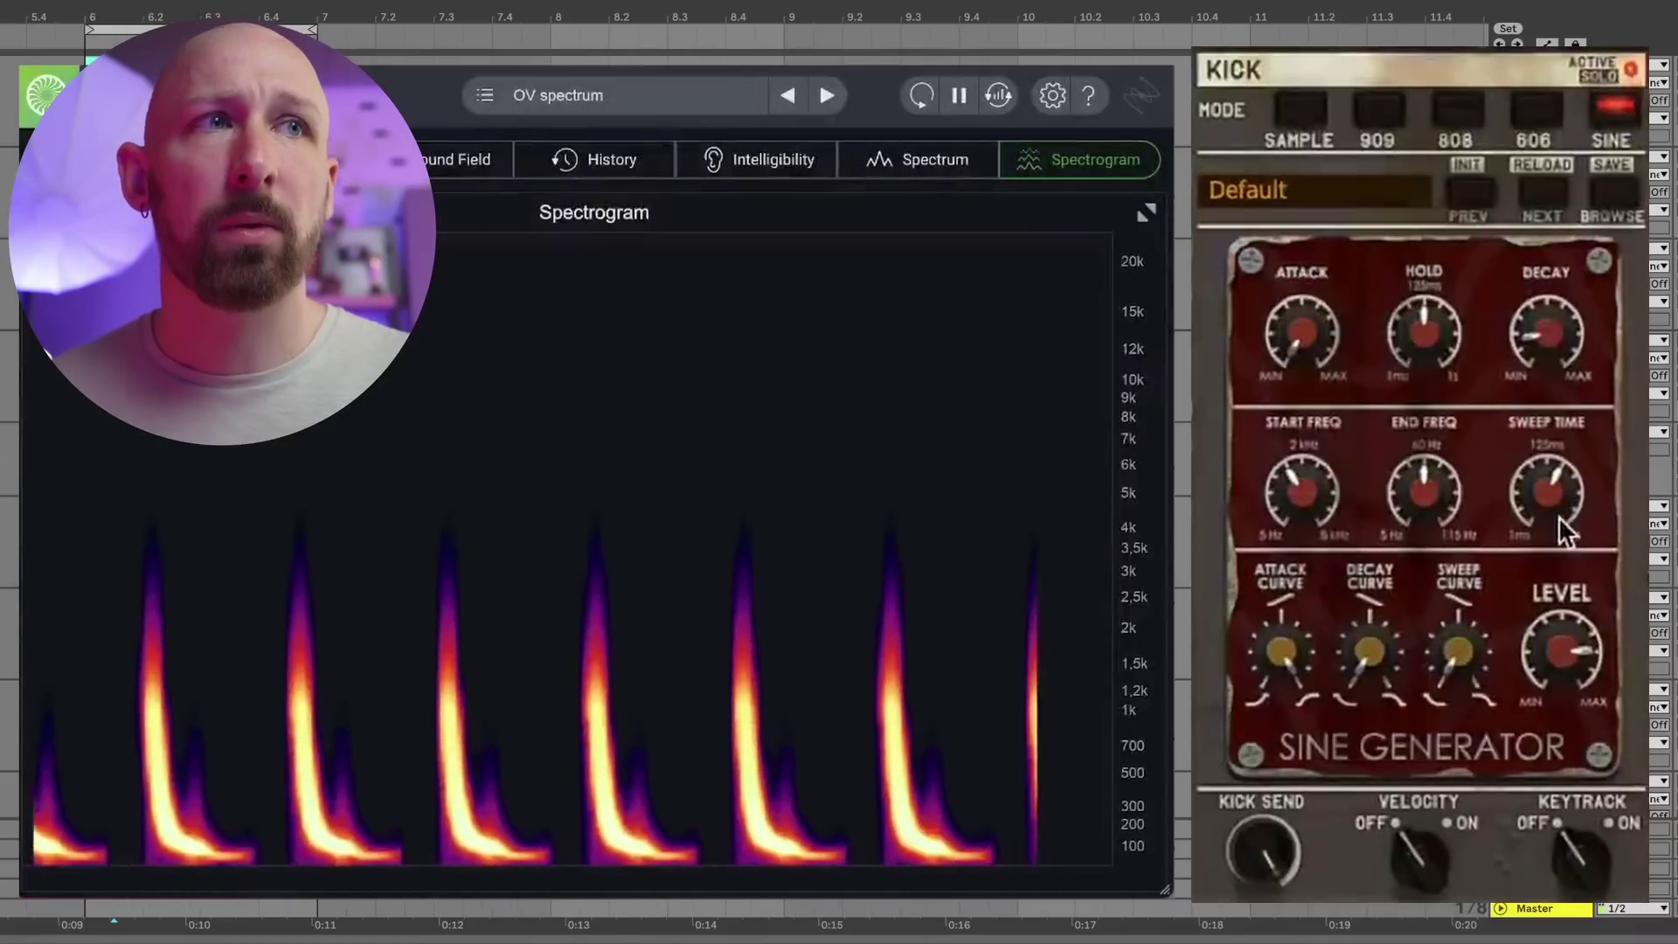
left_click_drag(1558, 500, 1564, 521)
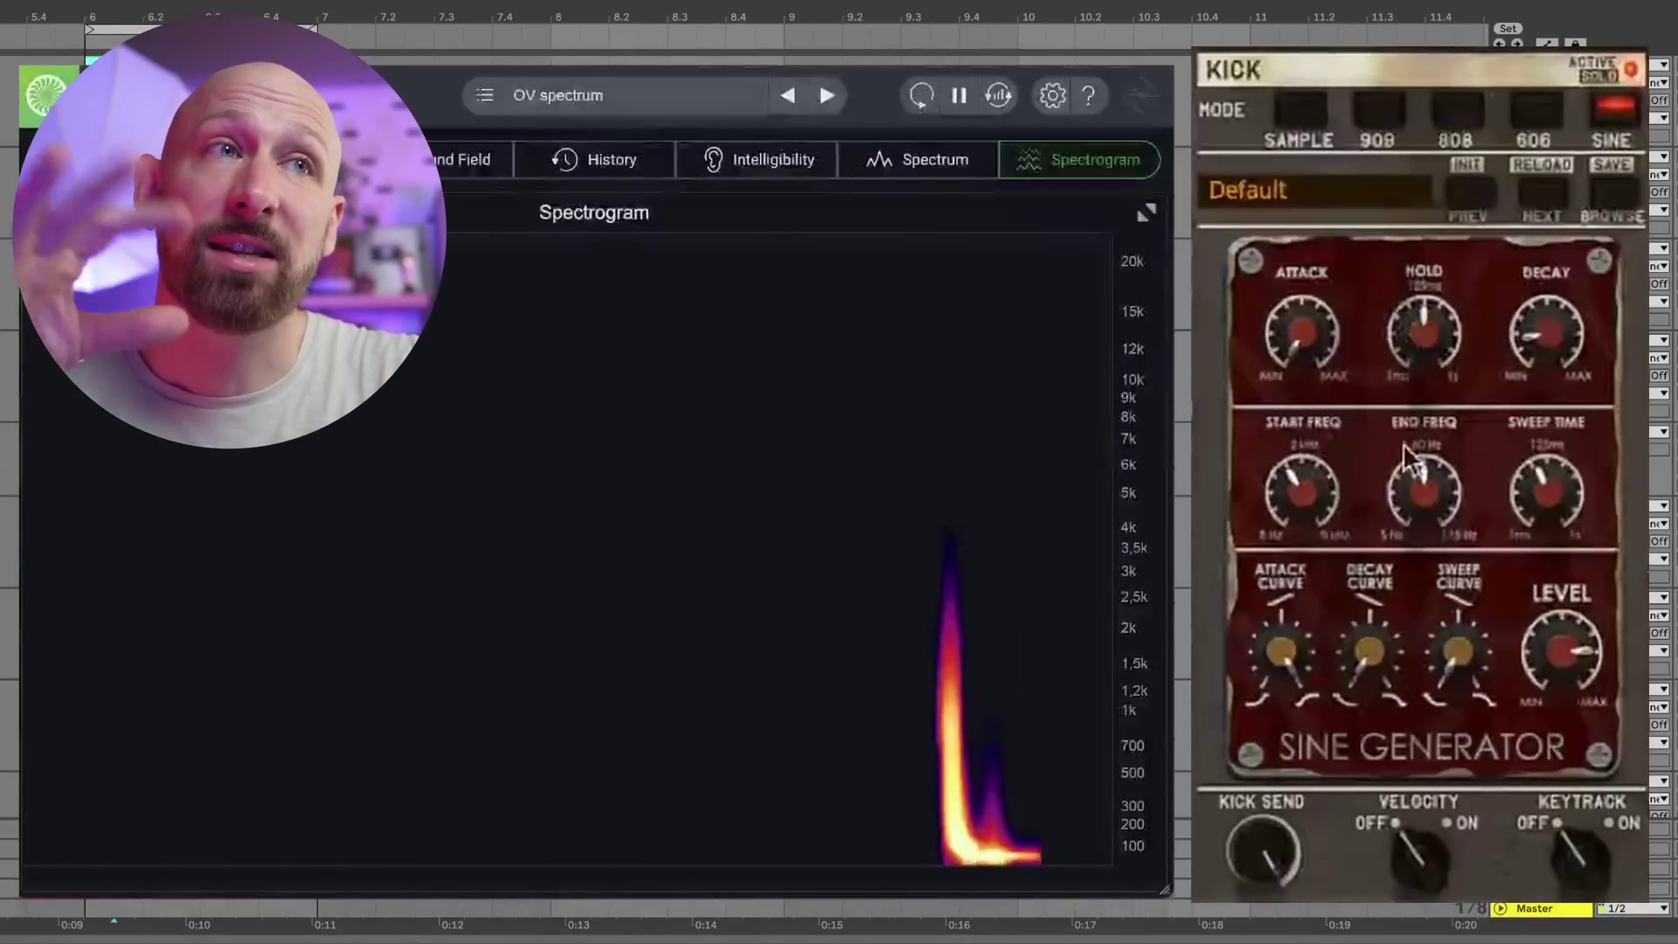
Set START FREQ to about 4.3 kHz and SWEEP TIME to roughly 109.7 ms
left_click_drag(1330, 428, 1287, 318)
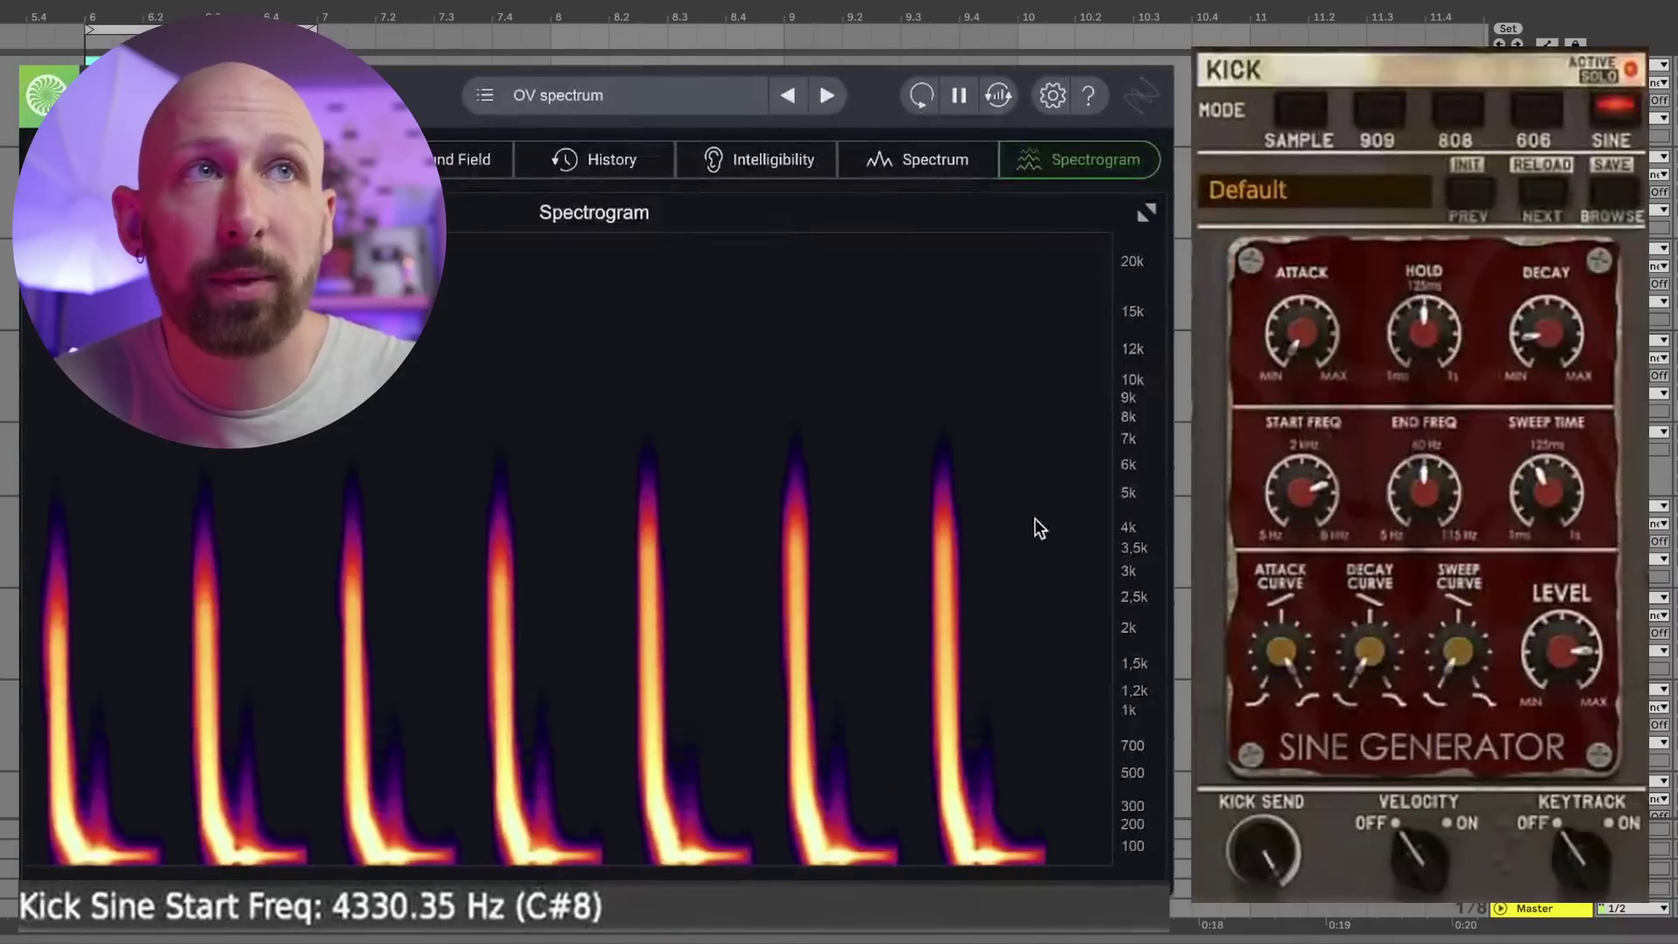
left_click_drag(1325, 521, 1309, 402)
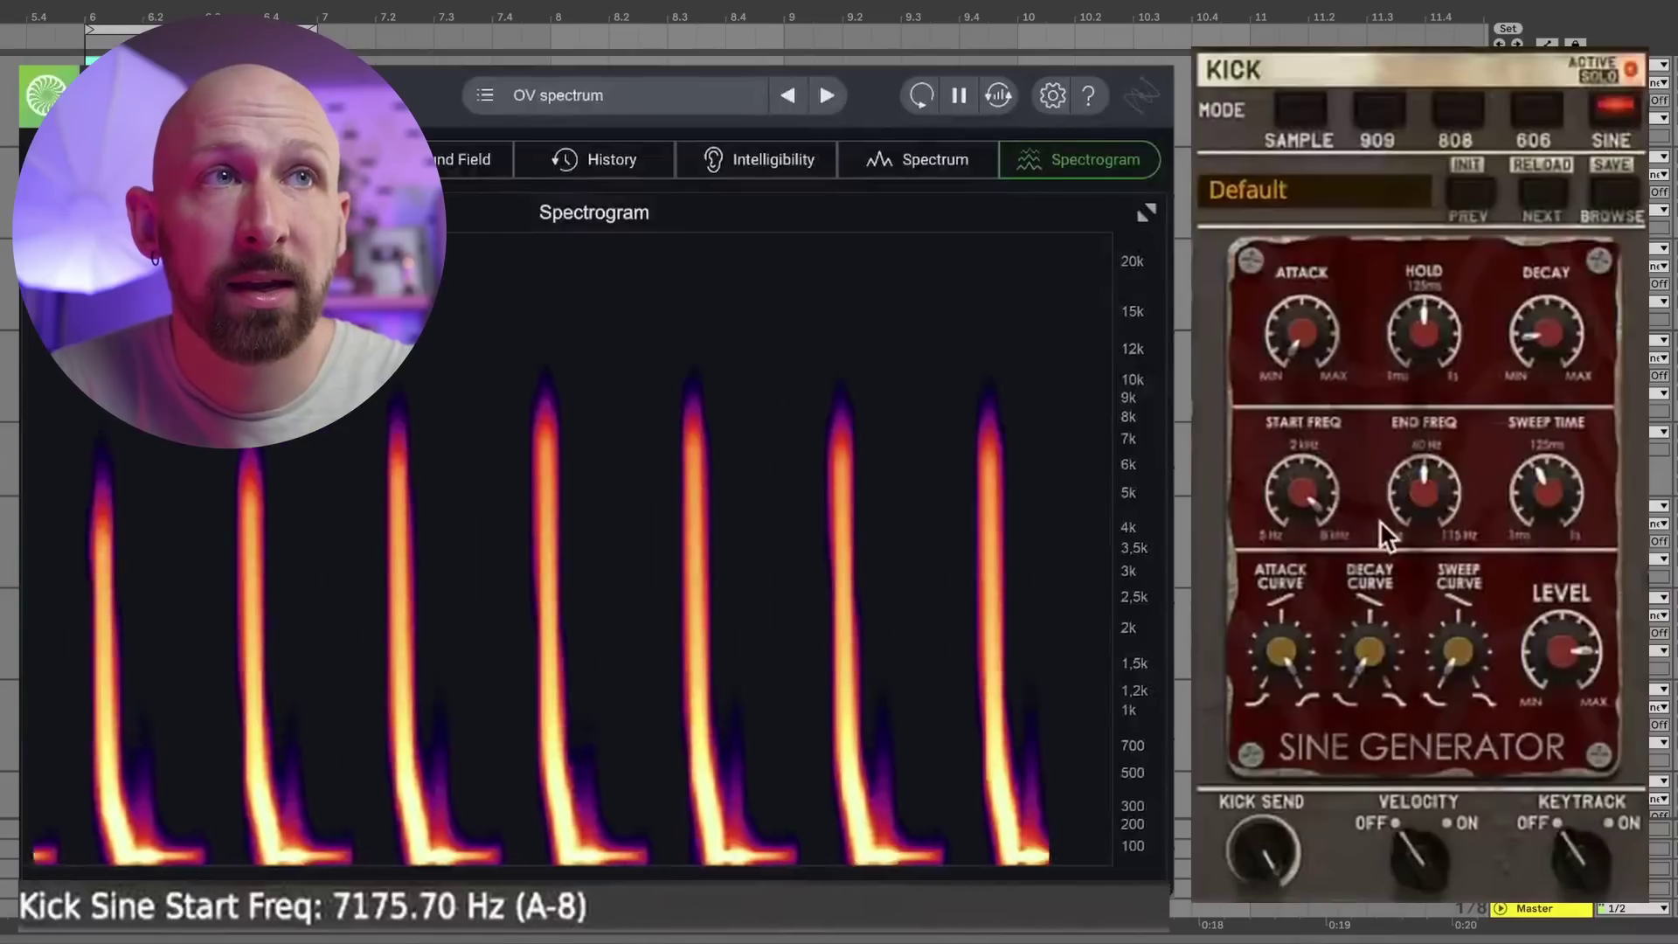
mouse_move(1525, 503)
left_mouse_down()
mouse_move(1543, 436)
mouse_move(1540, 568)
mouse_move(1548, 392)
mouse_move(1543, 515)
left_mouse_up()
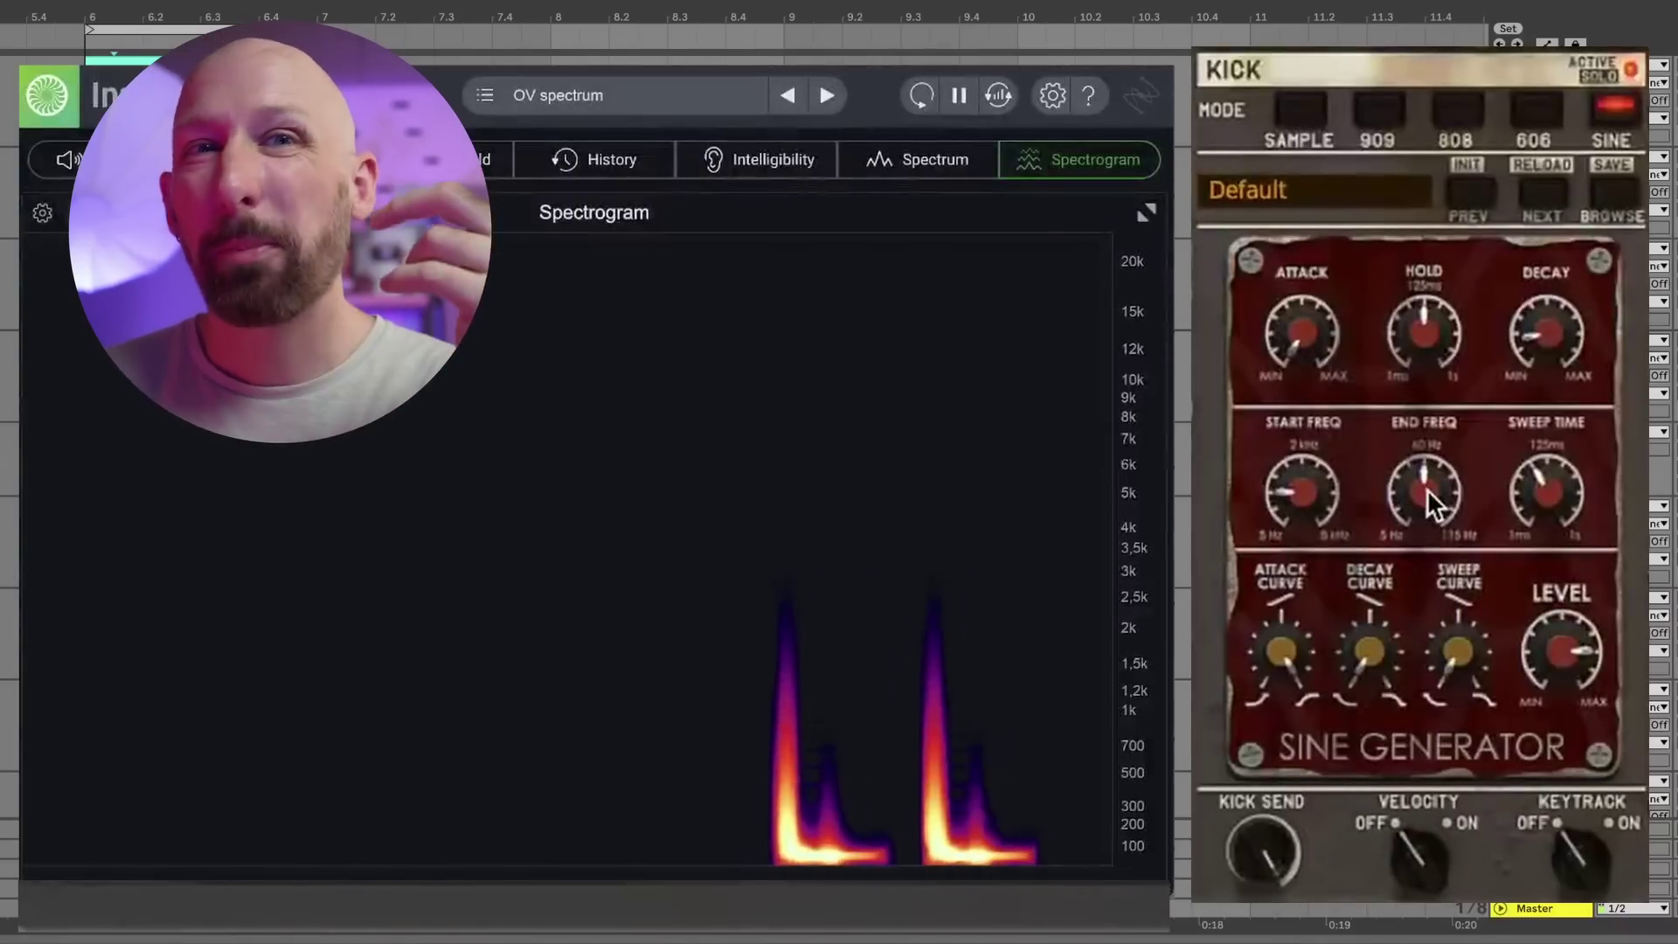
Settle END FREQ around 46–49 Hz and lengthen DECAY to 376.91 ms
left_click_drag(1426, 490, 1434, 430)
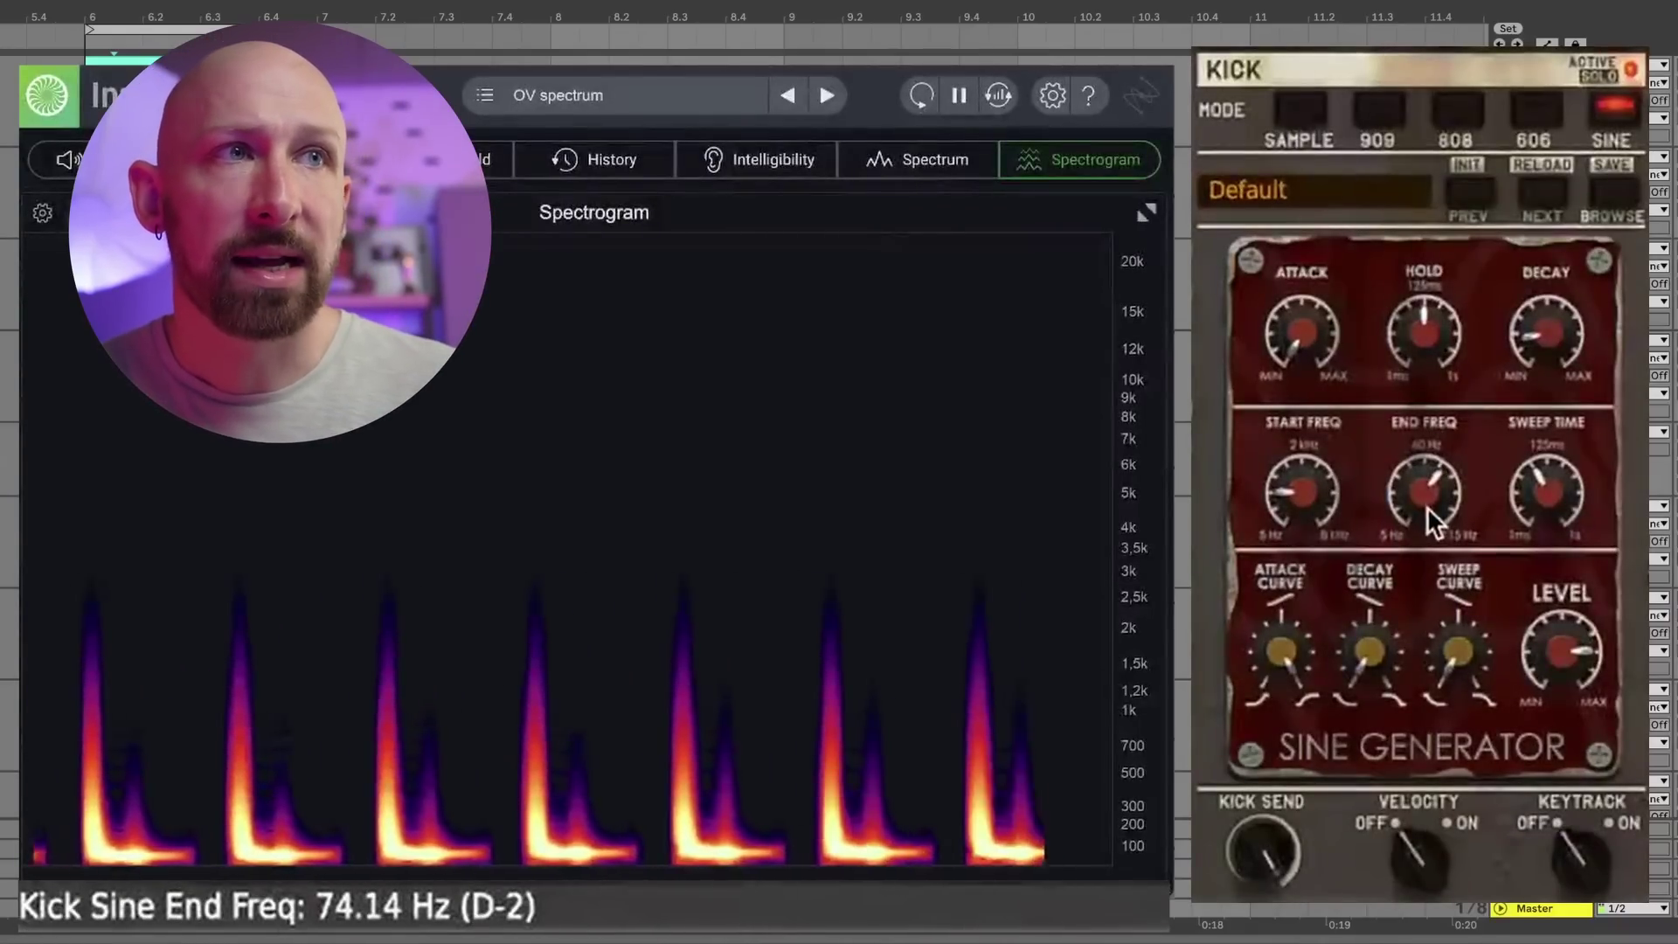
left_click_drag(1426, 476, 1426, 550)
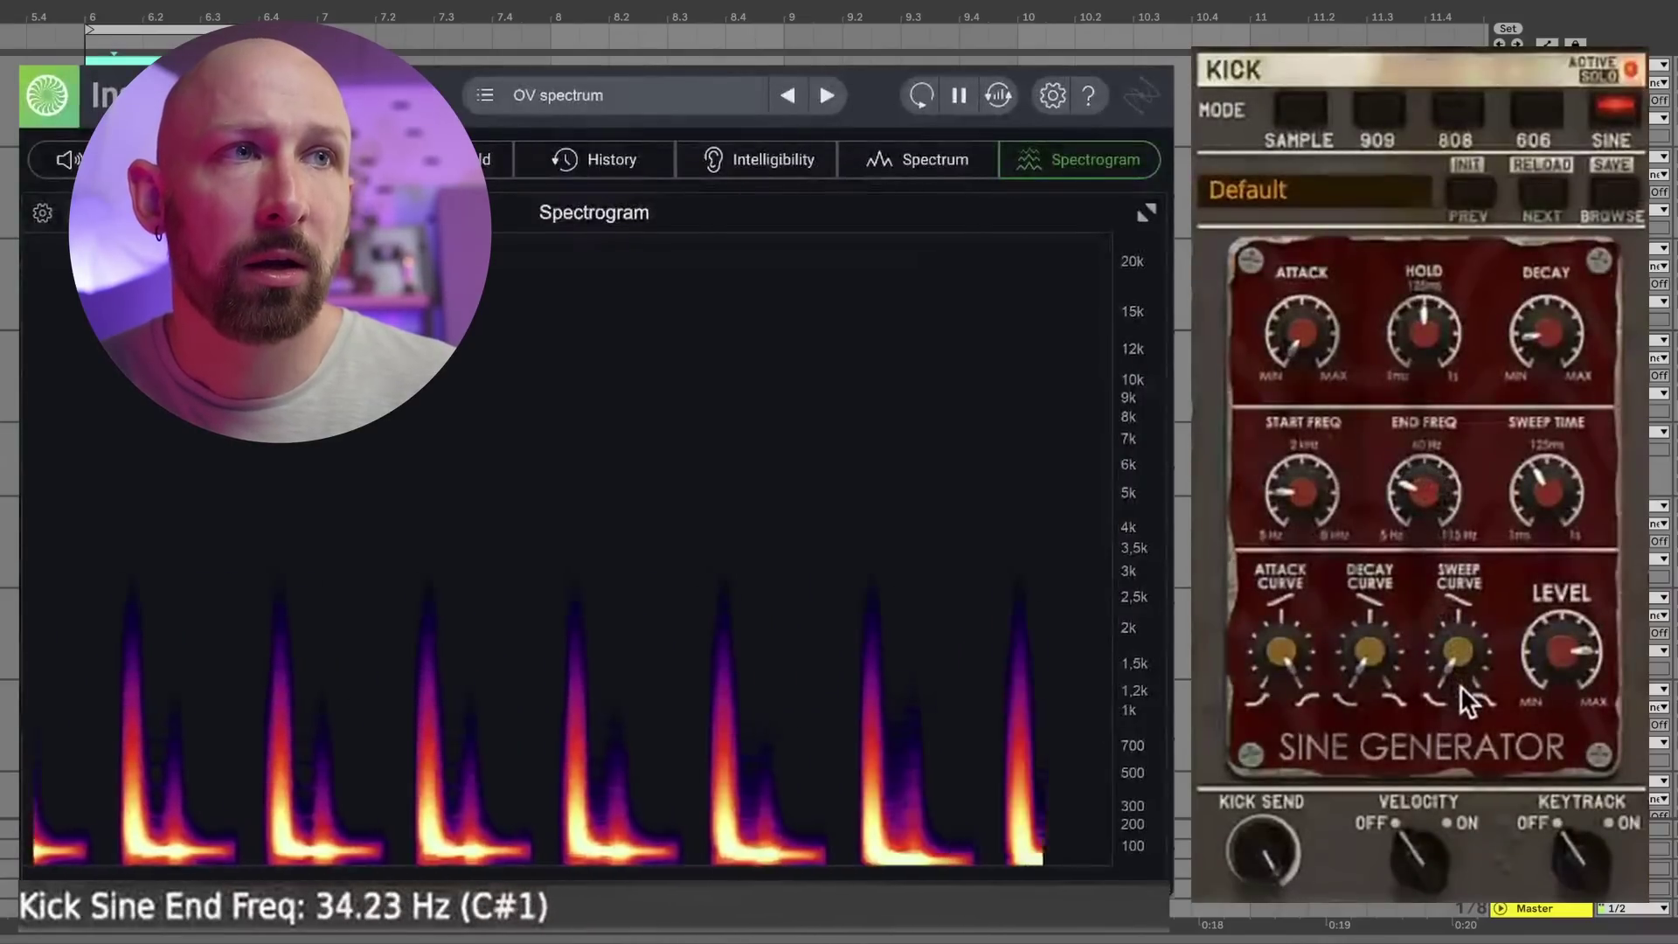
left_click_drag(1457, 678, 1453, 538)
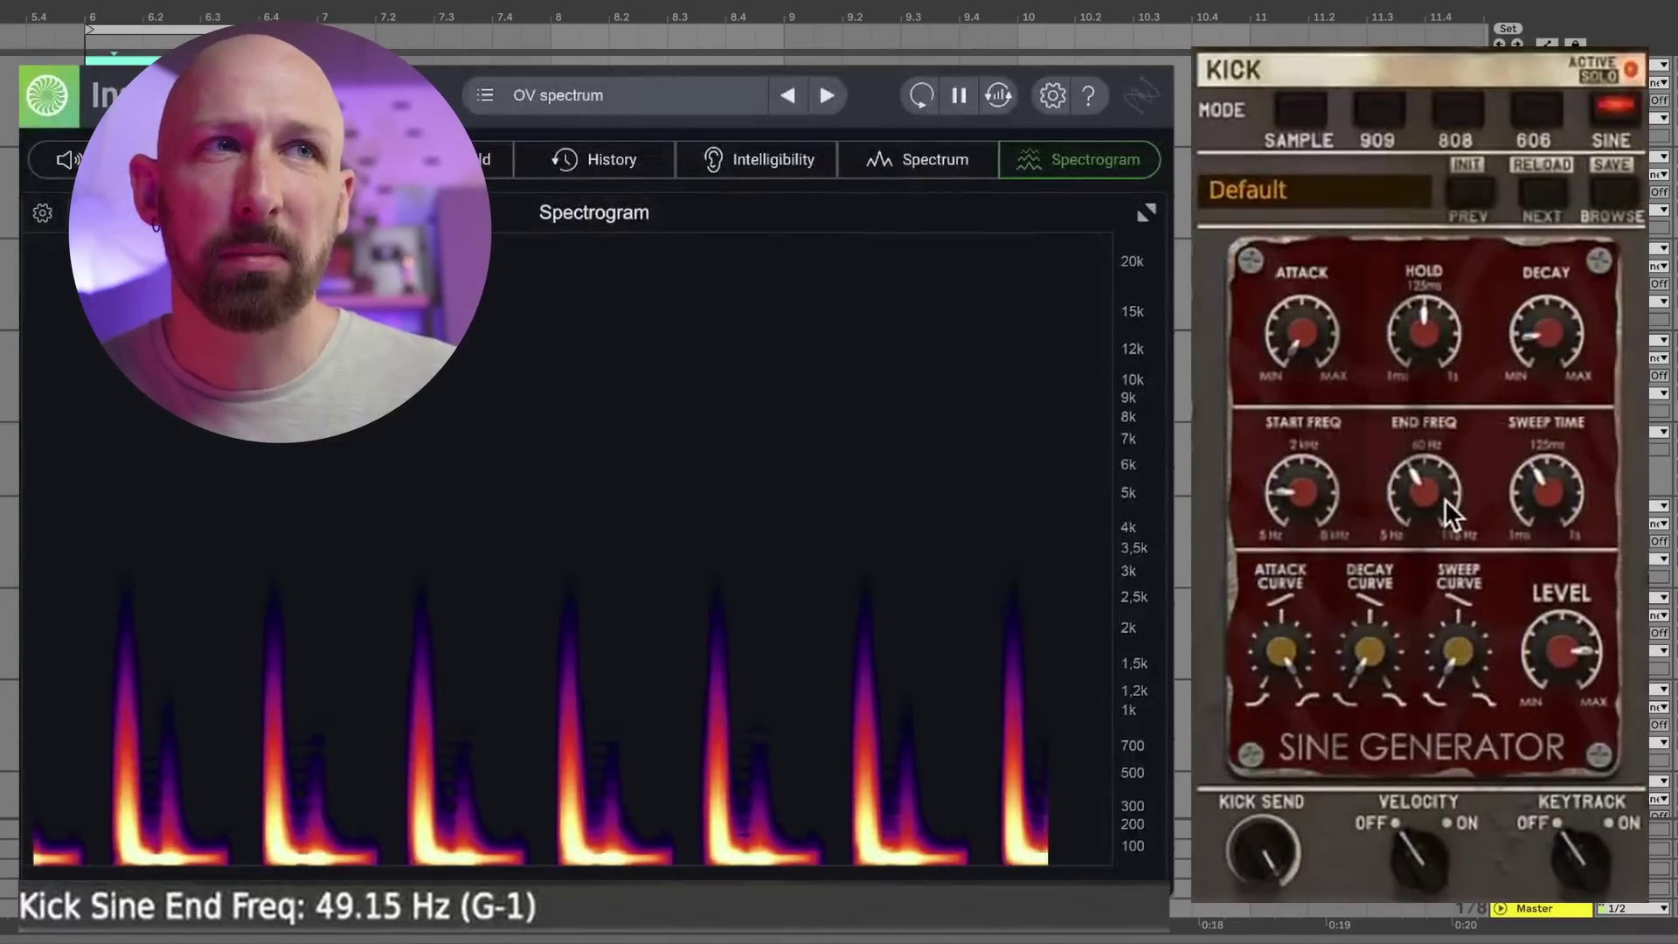
left_click_drag(1530, 350, 1543, 318)
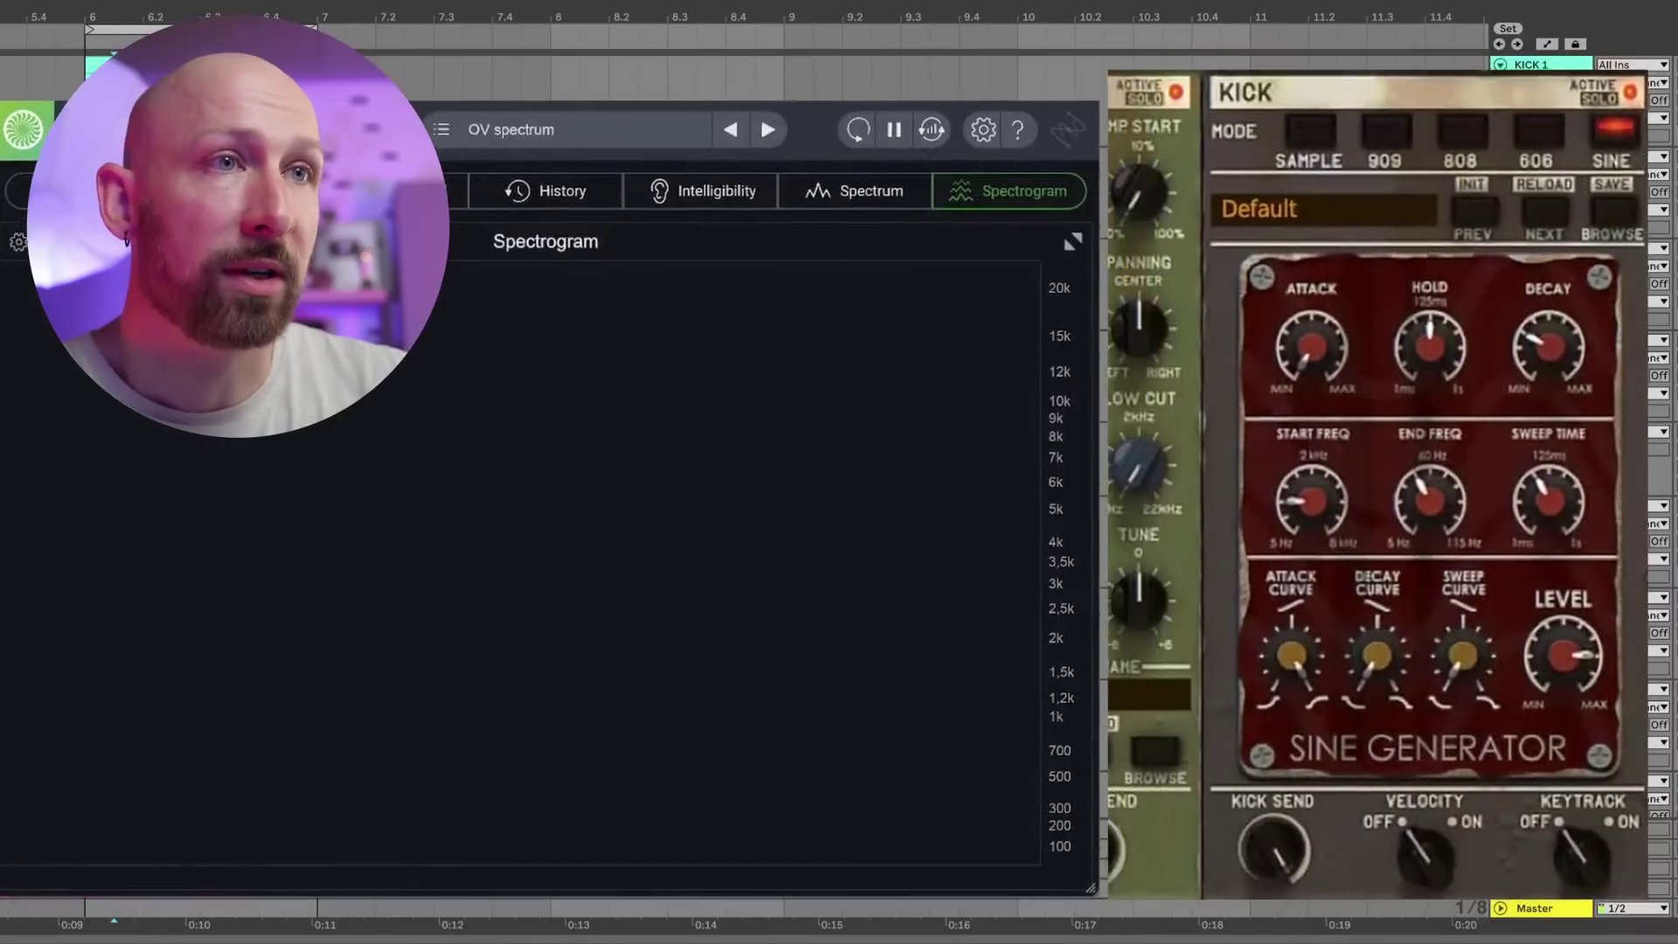
Step through the Tools samples until Angry Guy 3 is loaded
left_click(1112, 748)
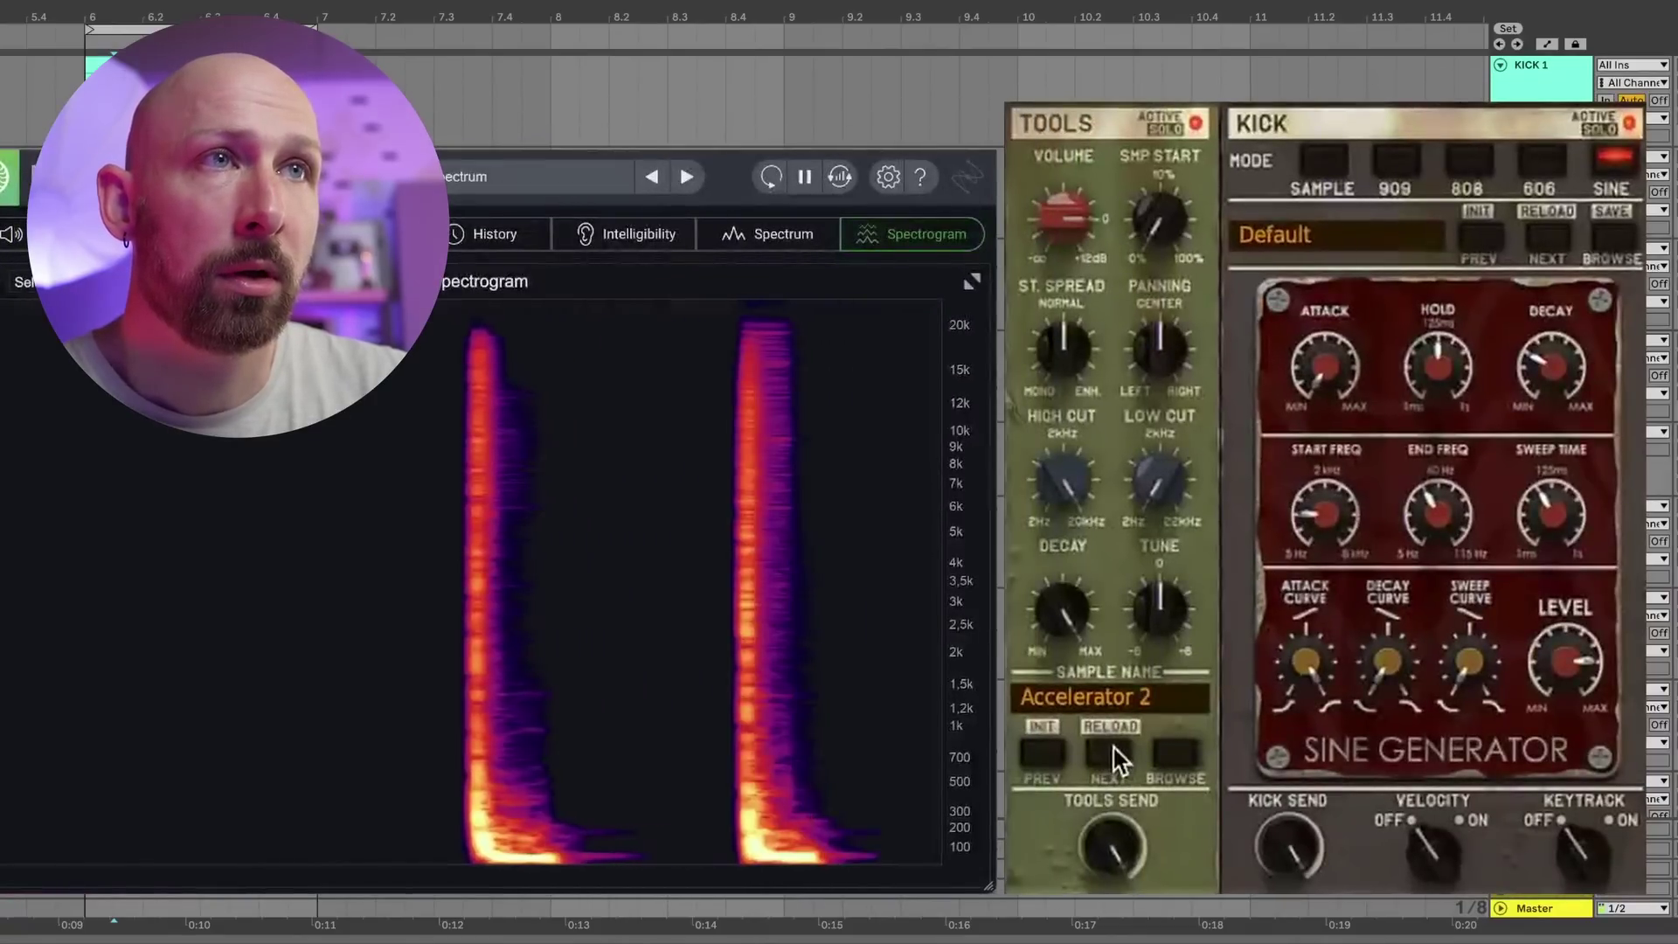
left_click(1110, 751)
left_click(1110, 751)
left_click(1110, 751)
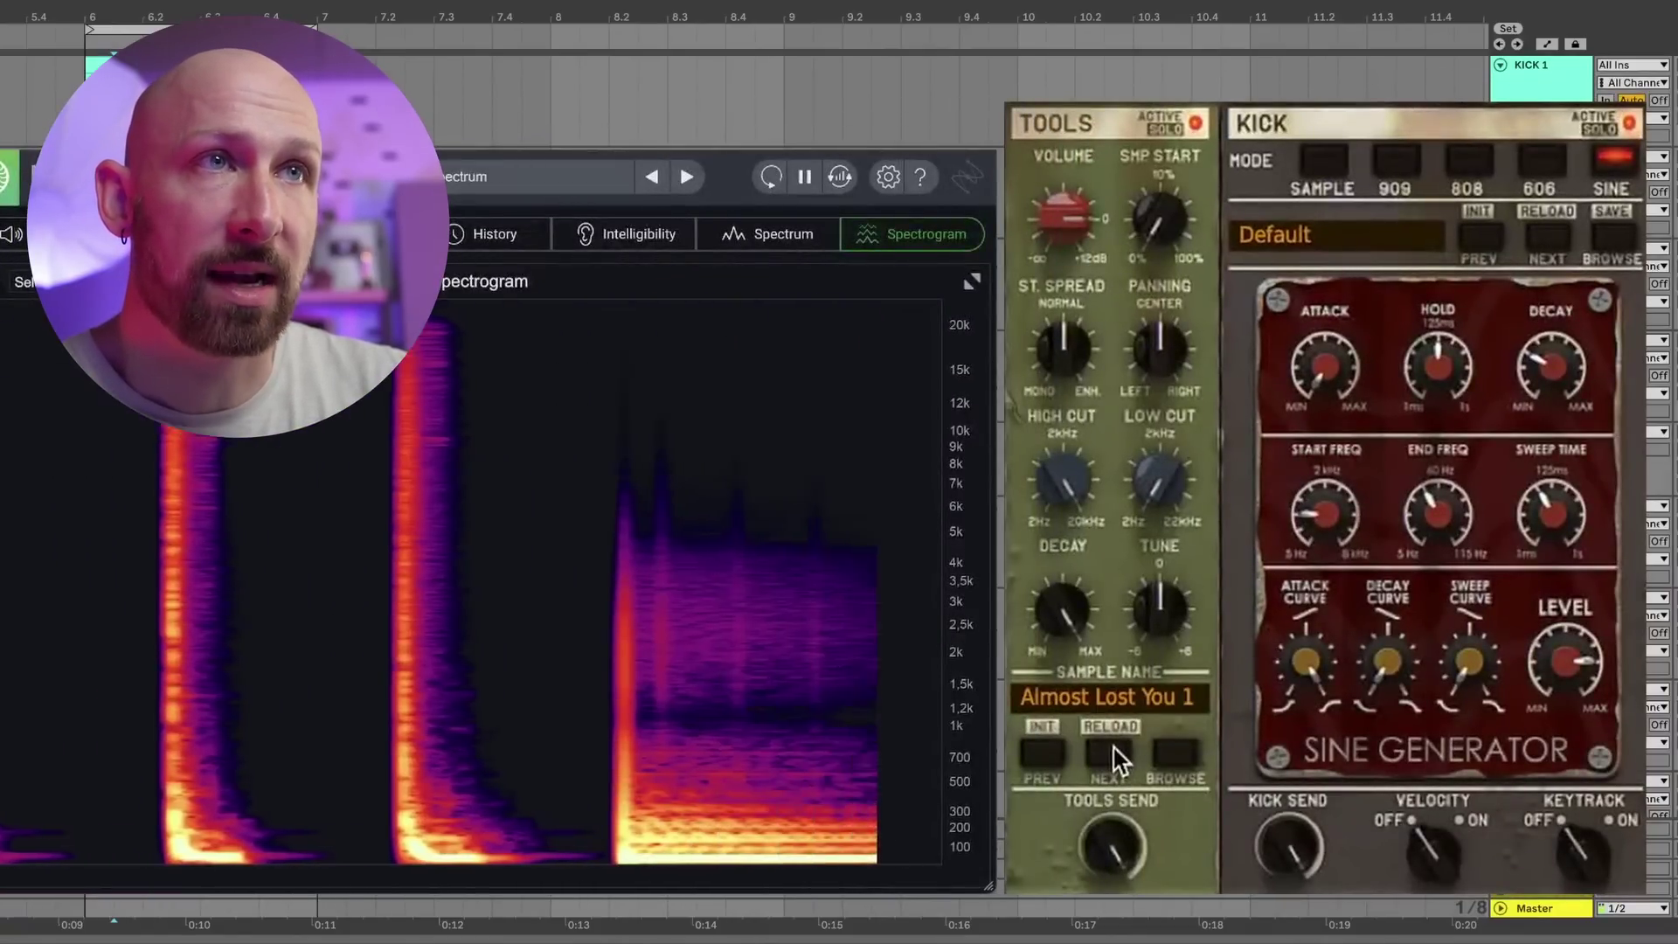
left_click(1110, 751)
Audition each layer alone by toggling the TOOLS and KICK ACTIVE buttons off and on
left_click(1194, 122)
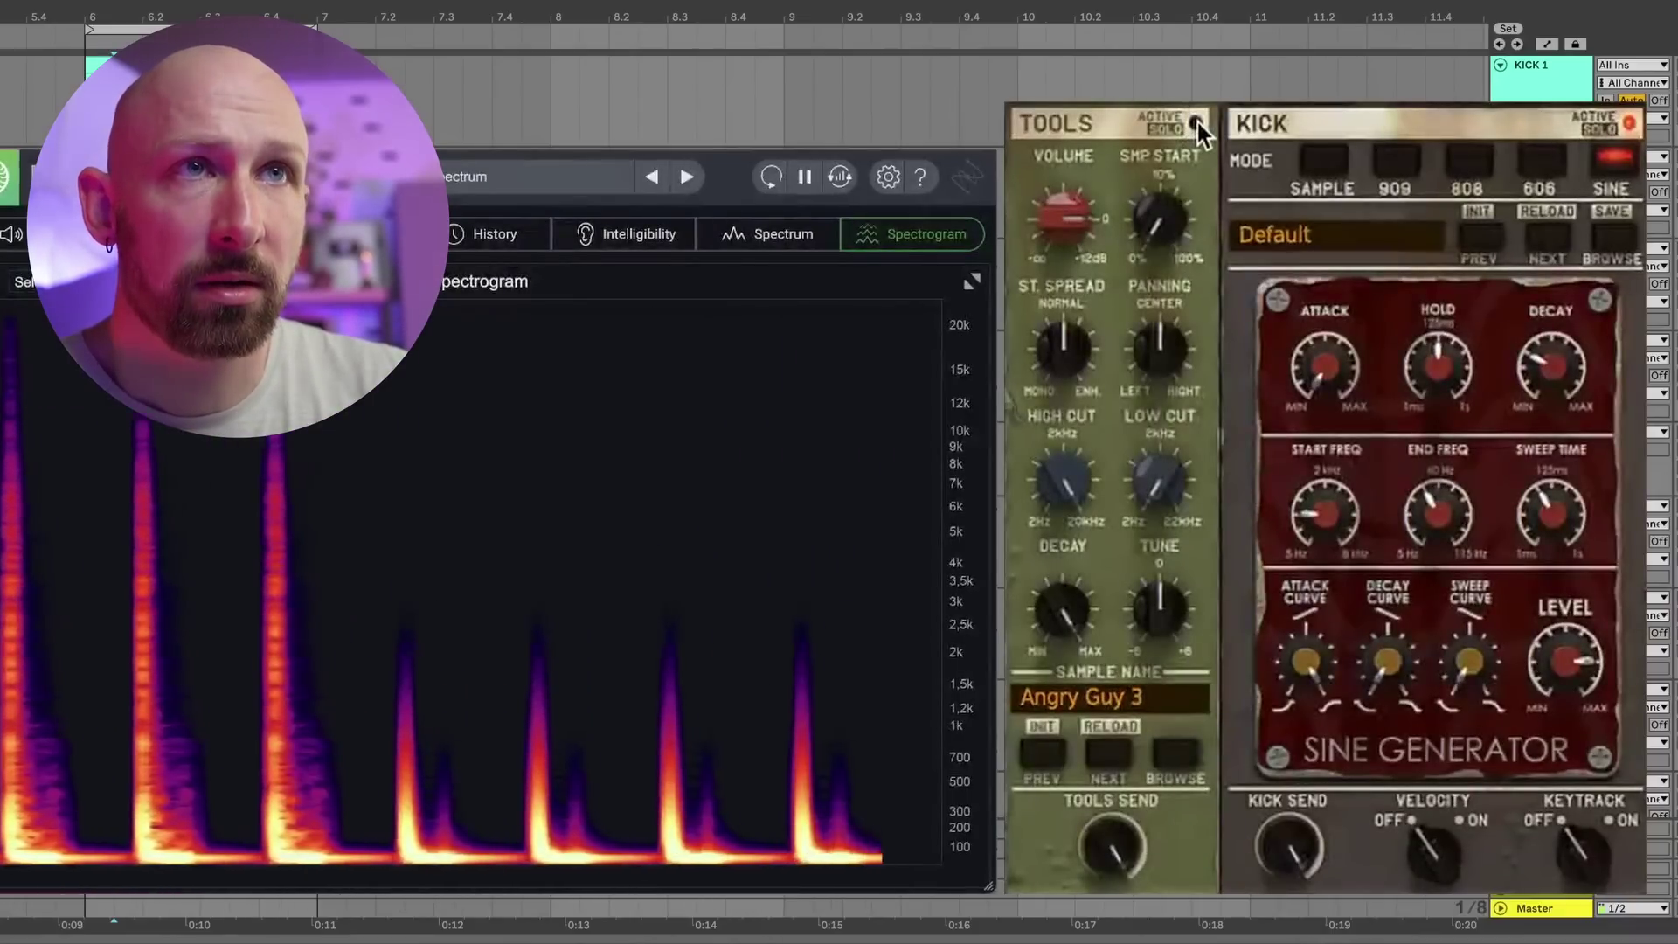
left_click(1196, 123)
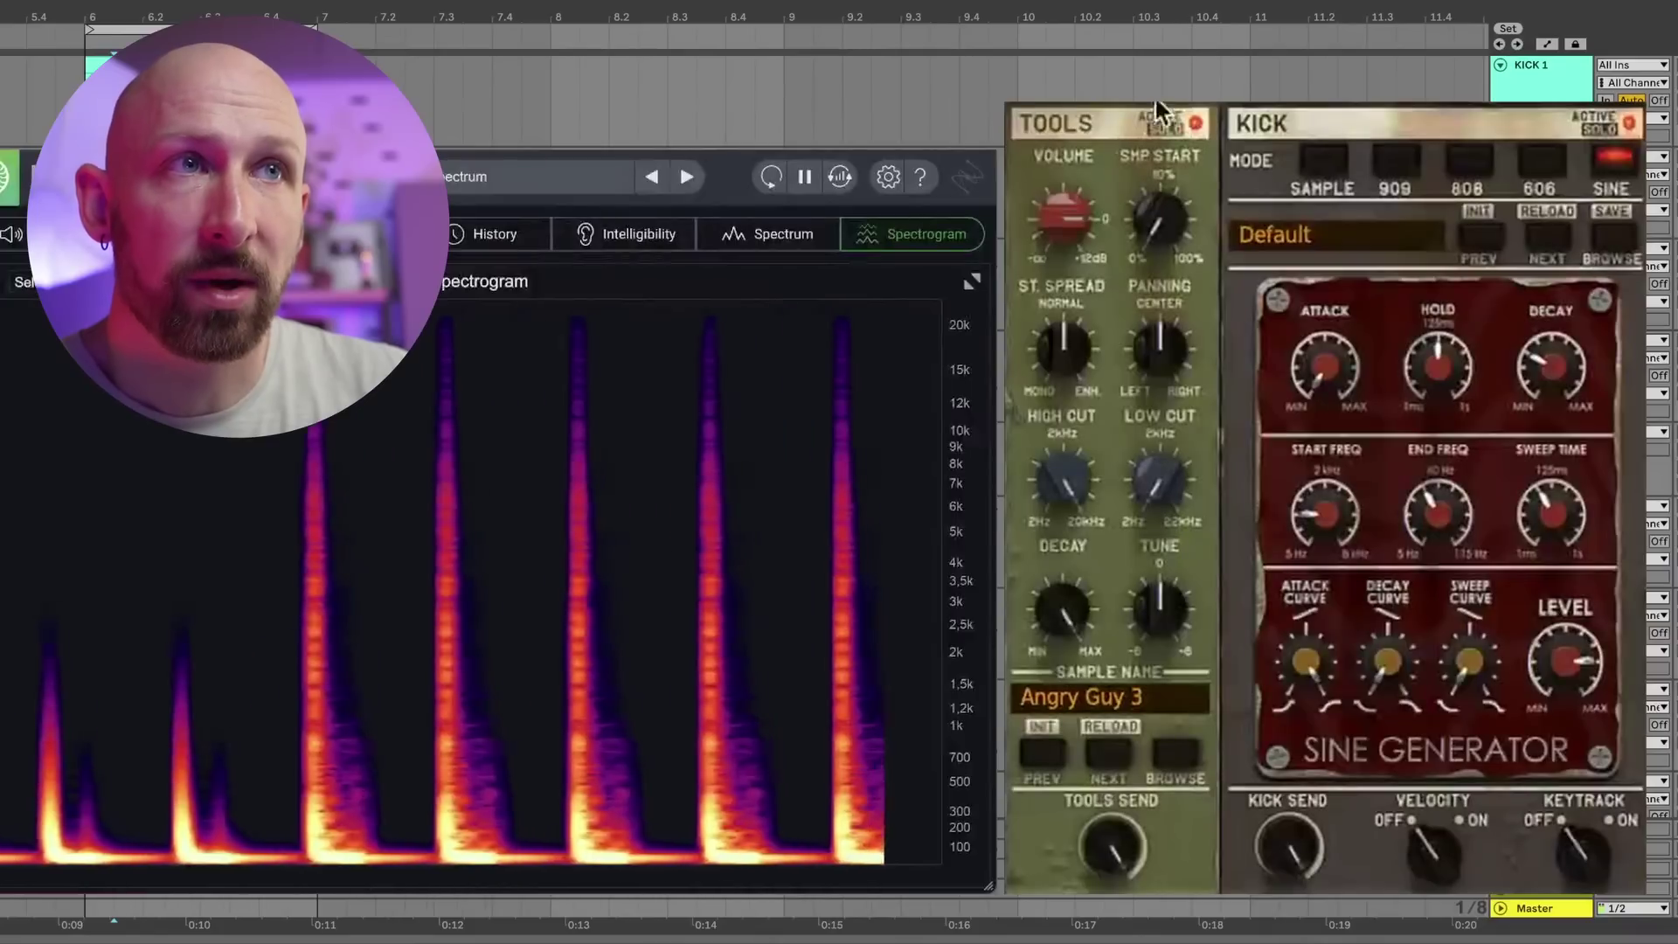
left_click(1628, 121)
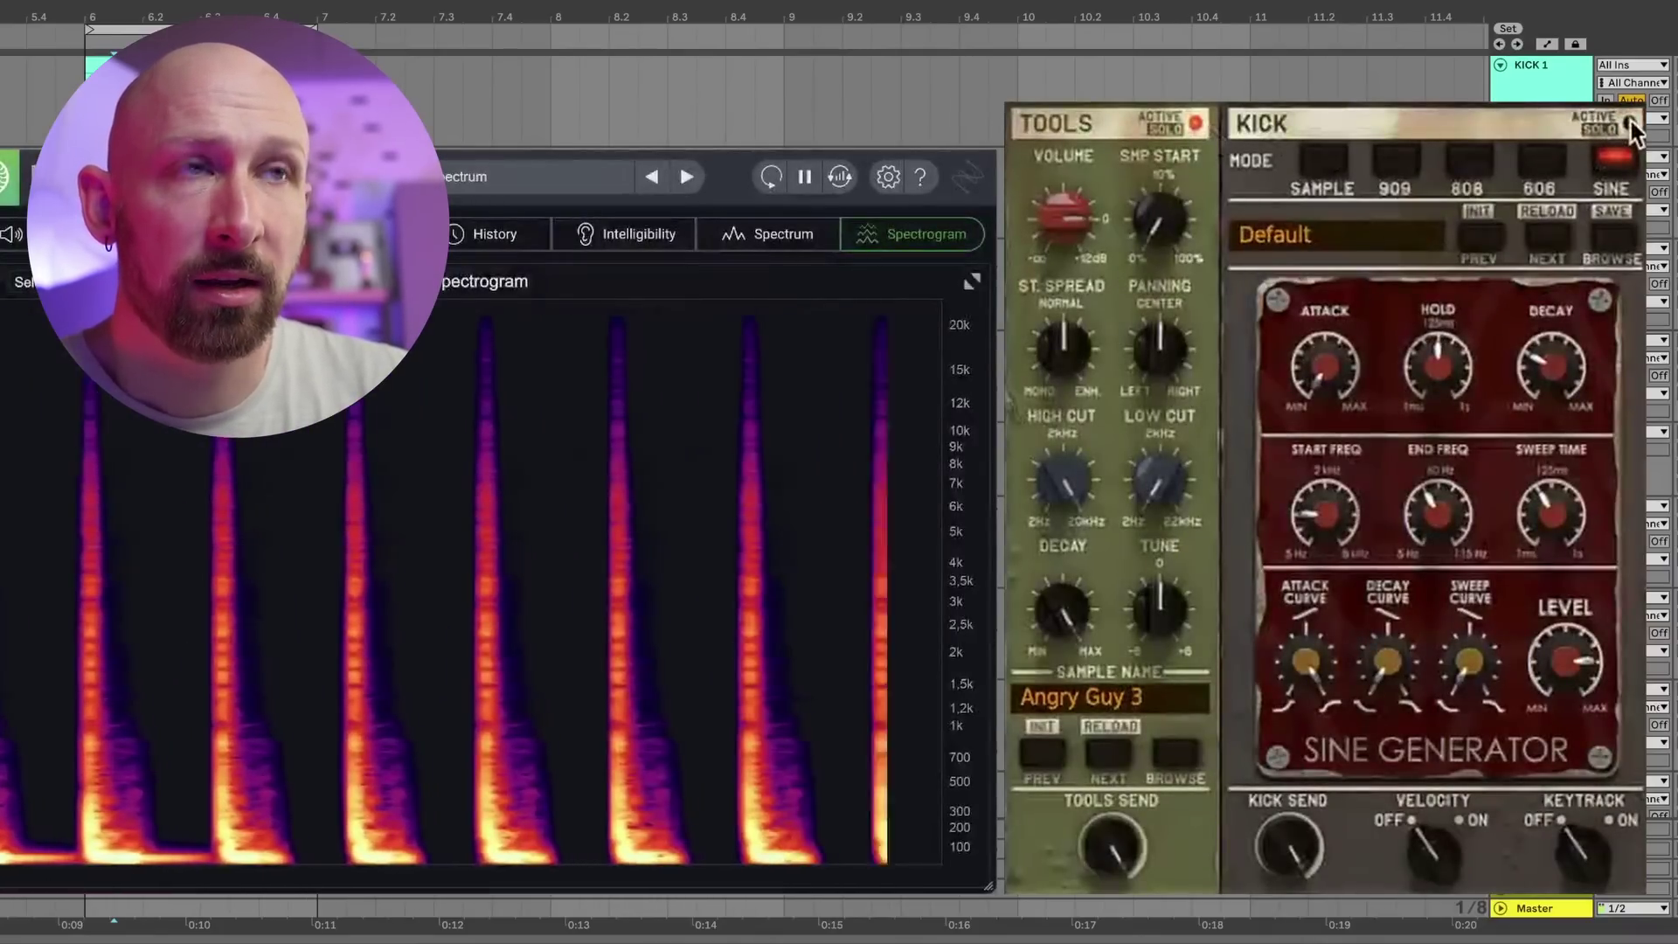
left_click(1629, 124)
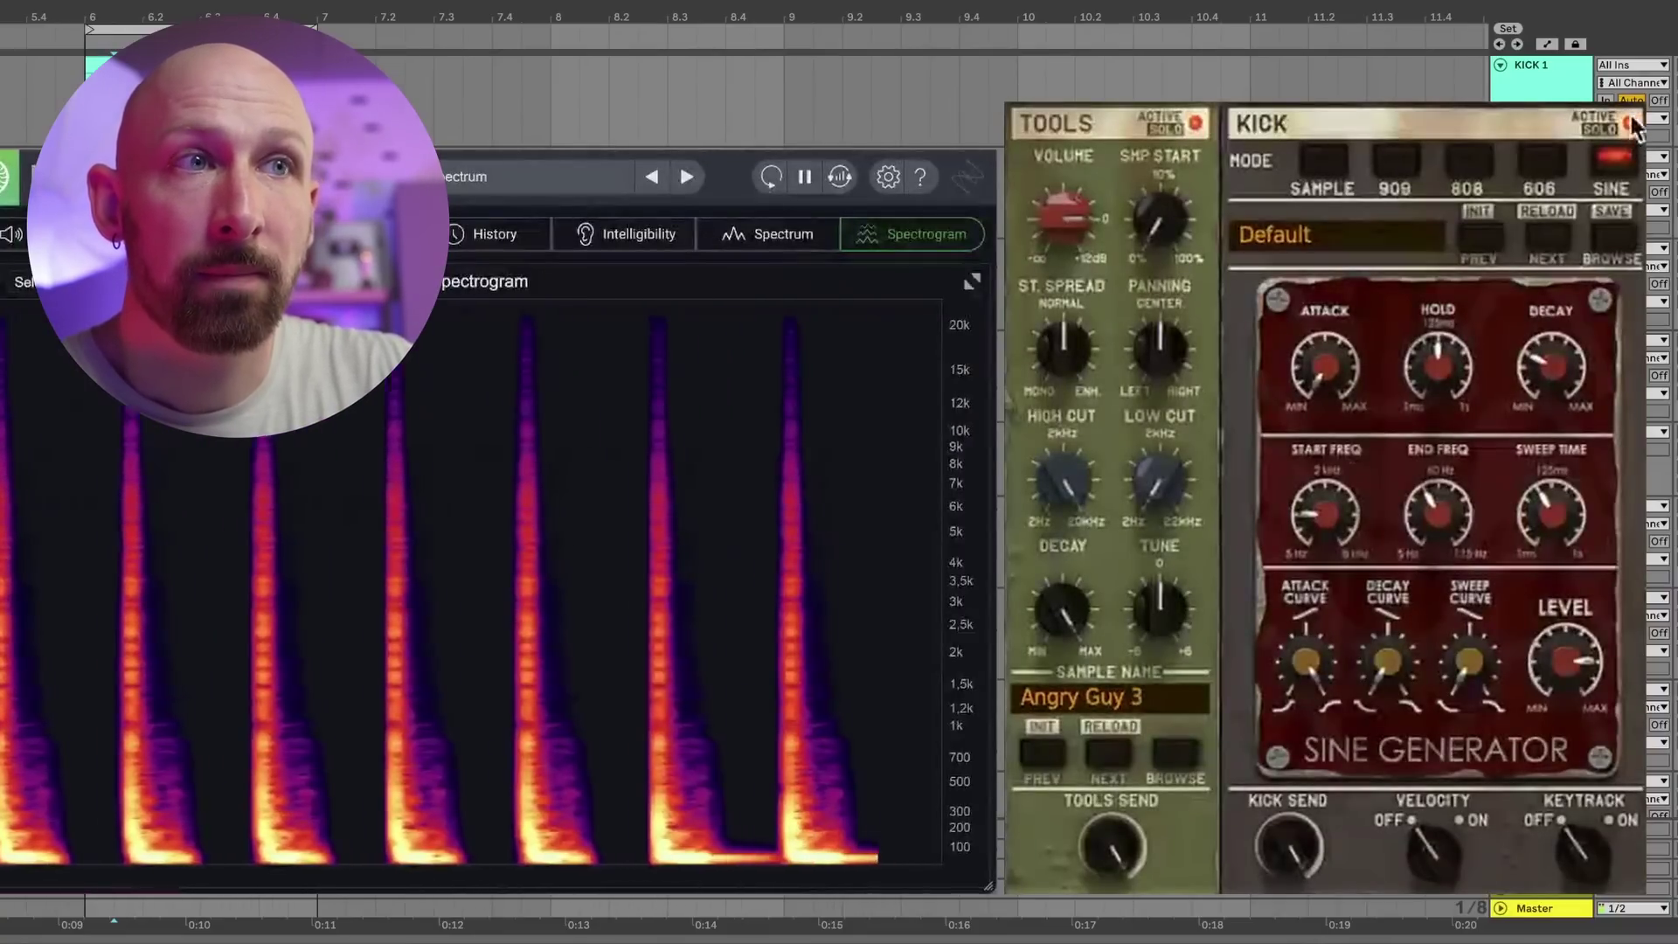
Lower the TOOLS VOLUME knob, then stop playback
left_click_drag(1071, 225, 1082, 265)
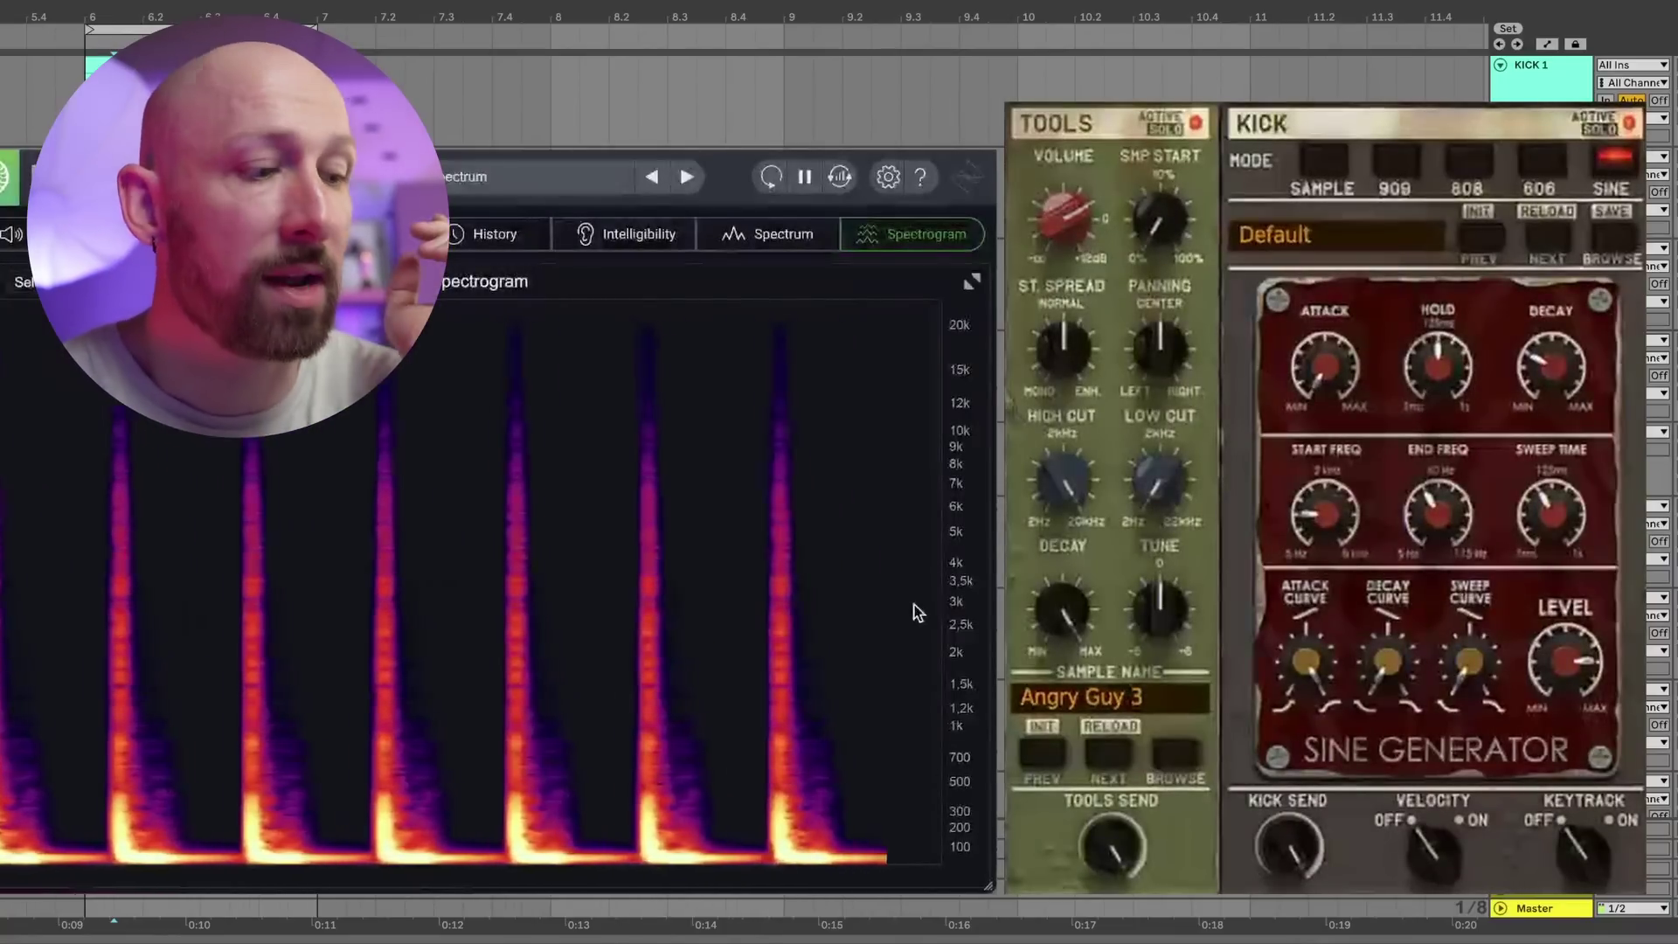
key("space")
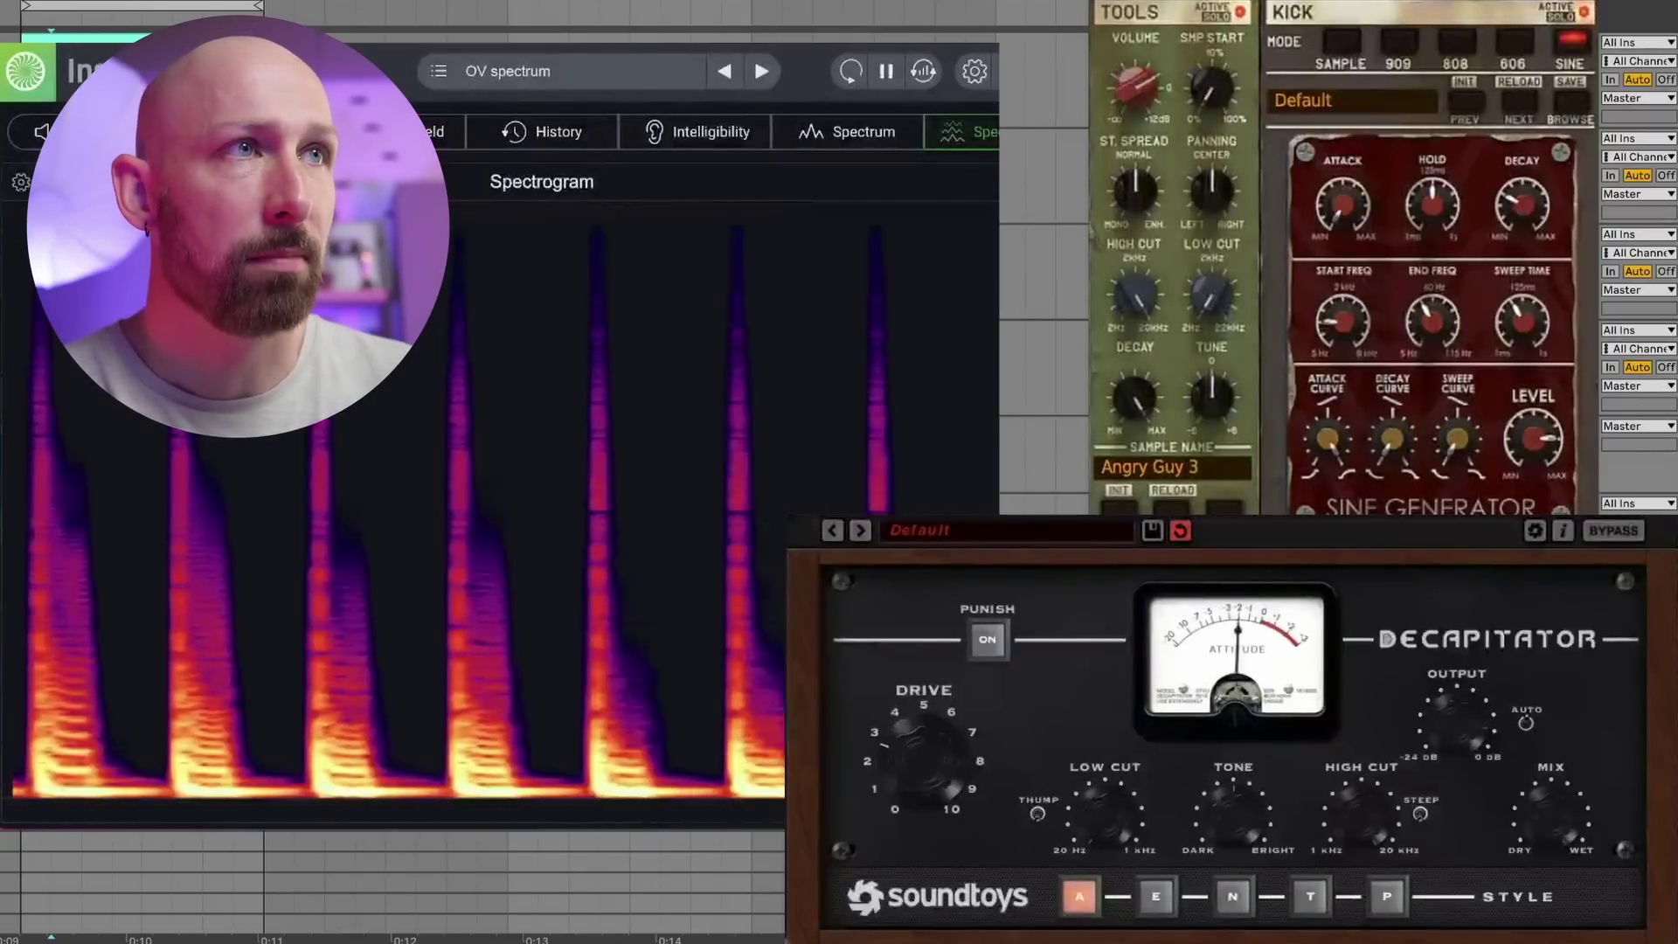
Try Decapitator's P and T saturation styles, then settle on style A
left_click(1373, 893)
left_click(1309, 895)
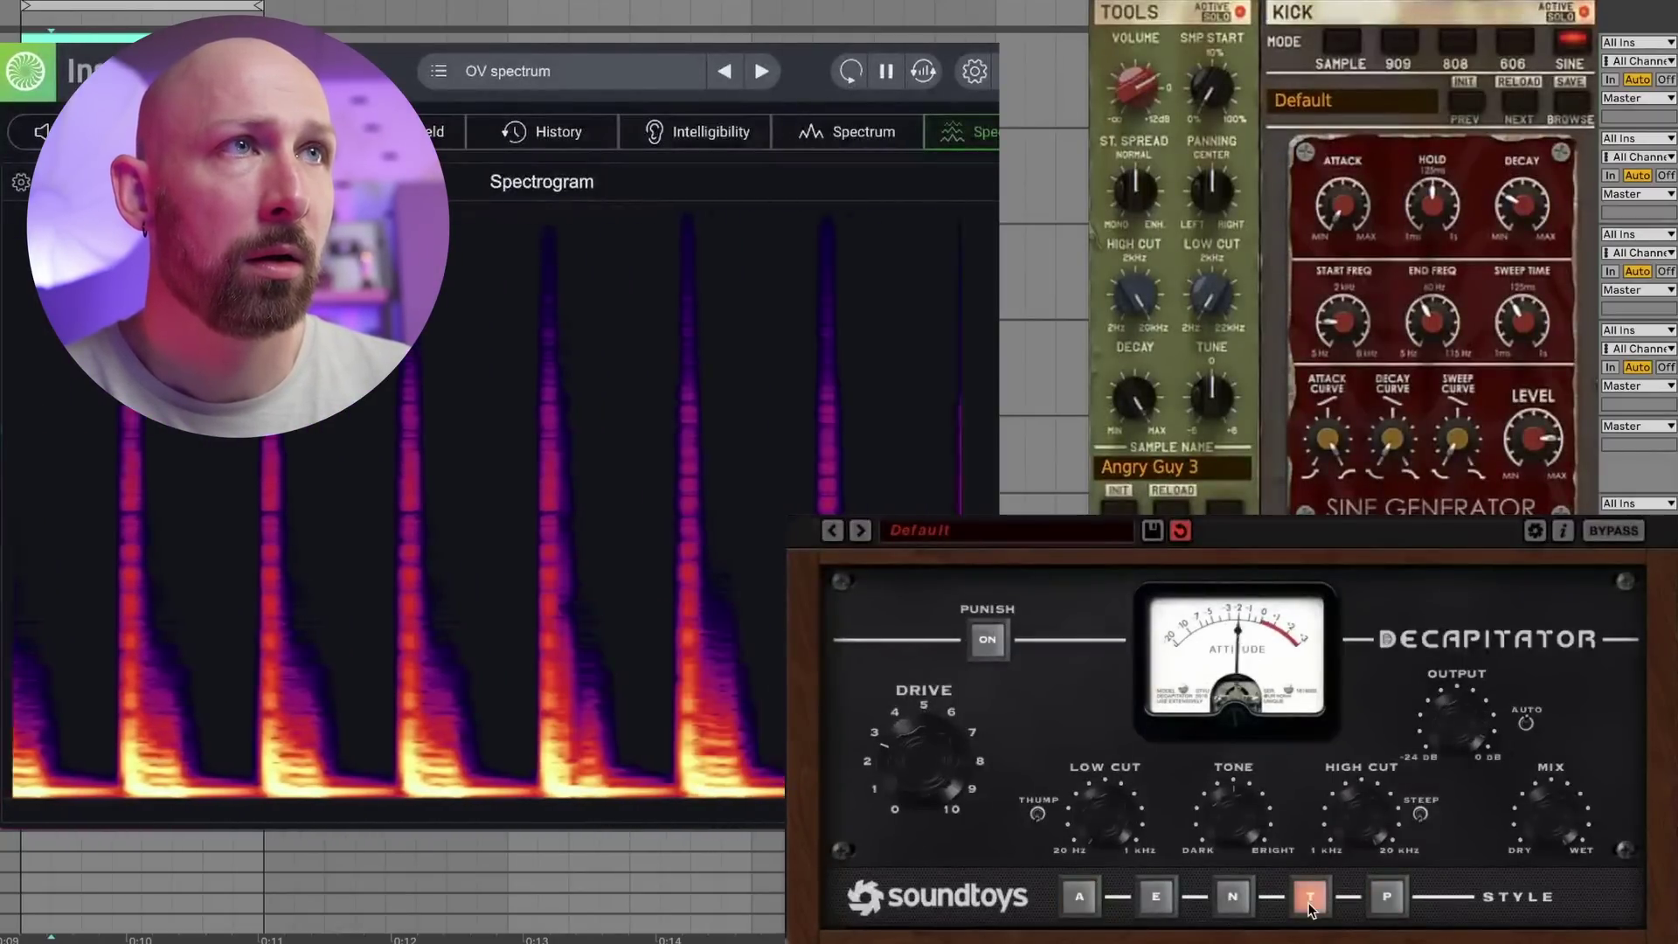
left_click(1078, 895)
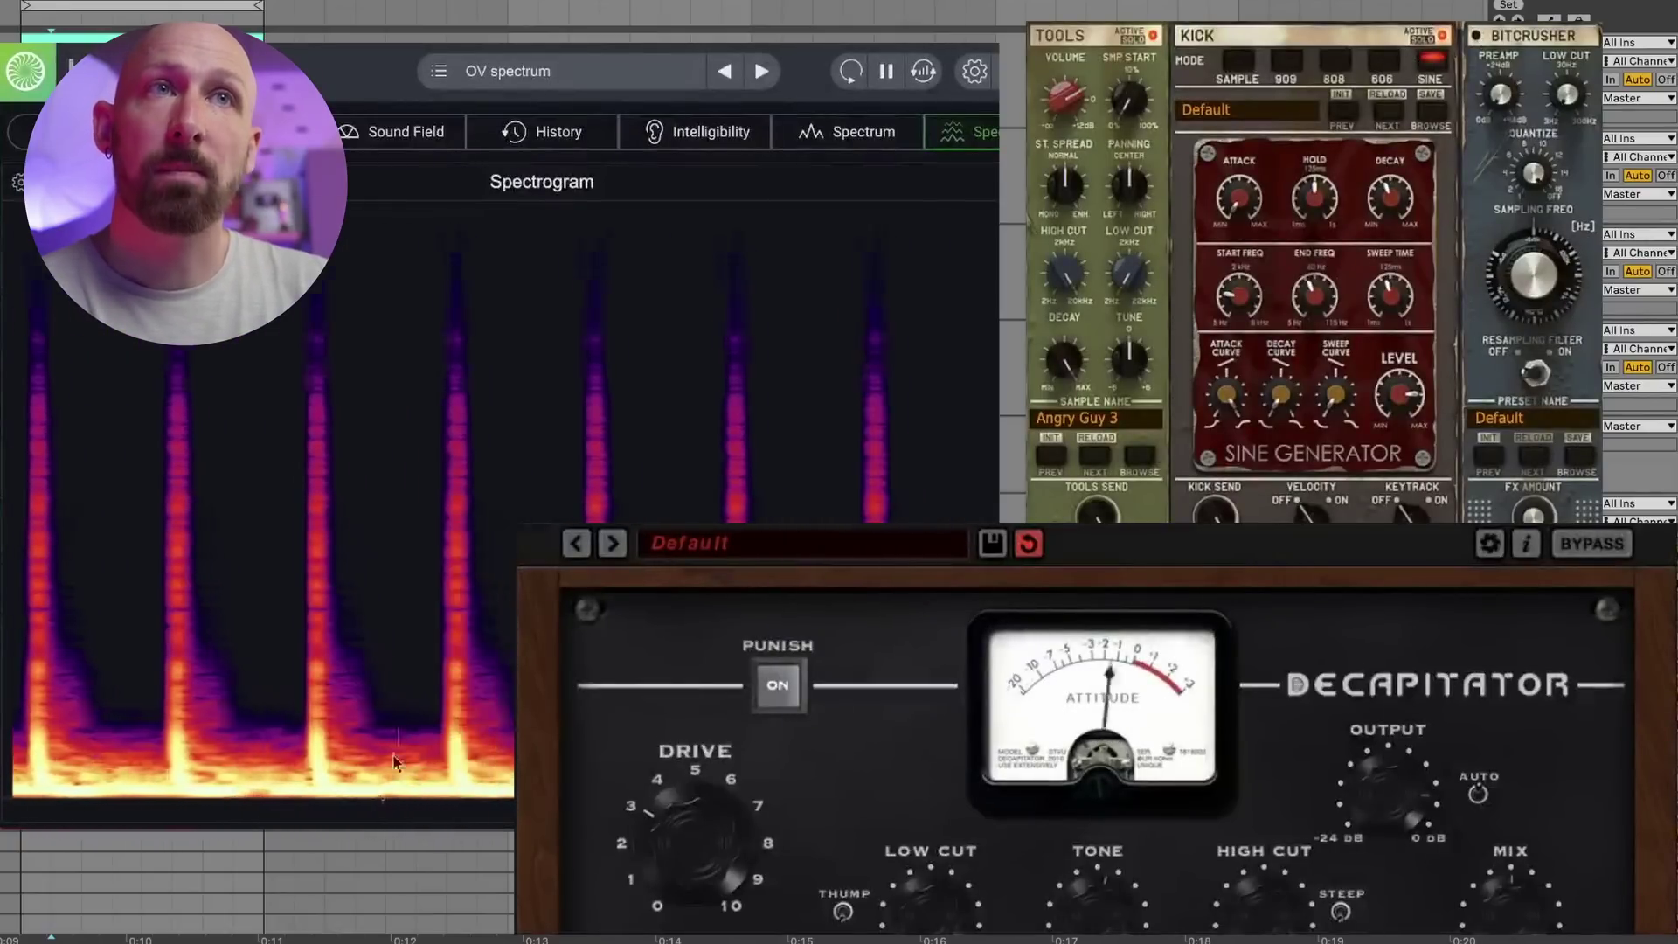
Enable the bitcrusher, sweep its SAMPLING FREQ for aliasing, and unsolo the EQ Eight chain
left_click(1476, 35)
left_click_drag(1553, 225, 1553, 306)
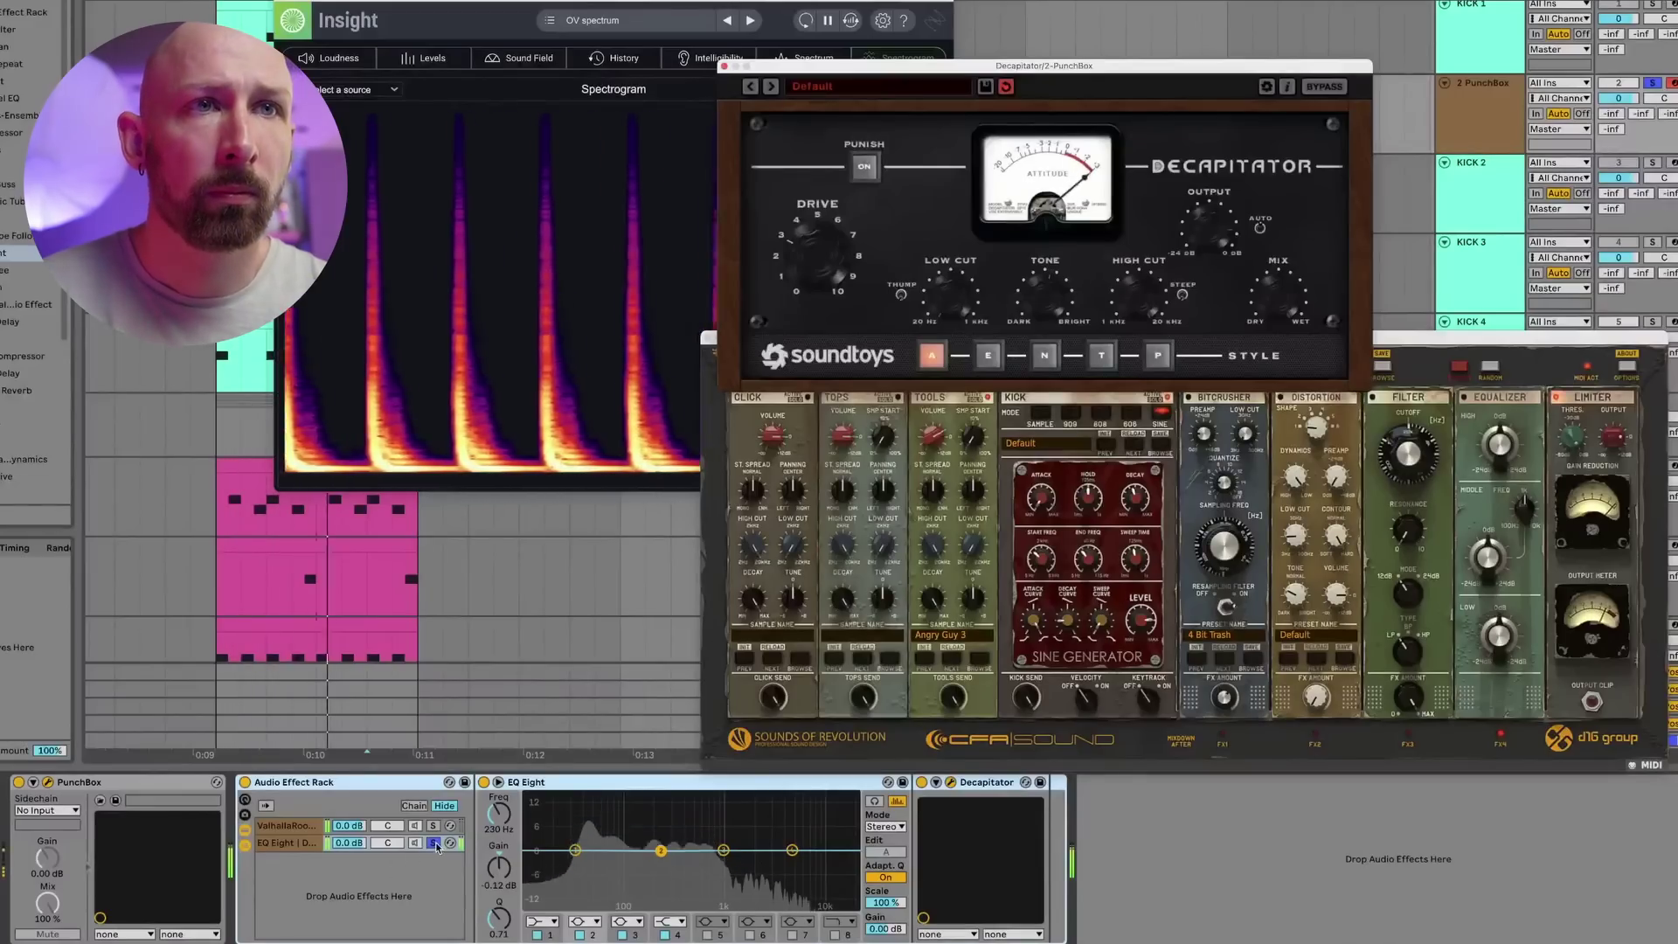
left_click(433, 843)
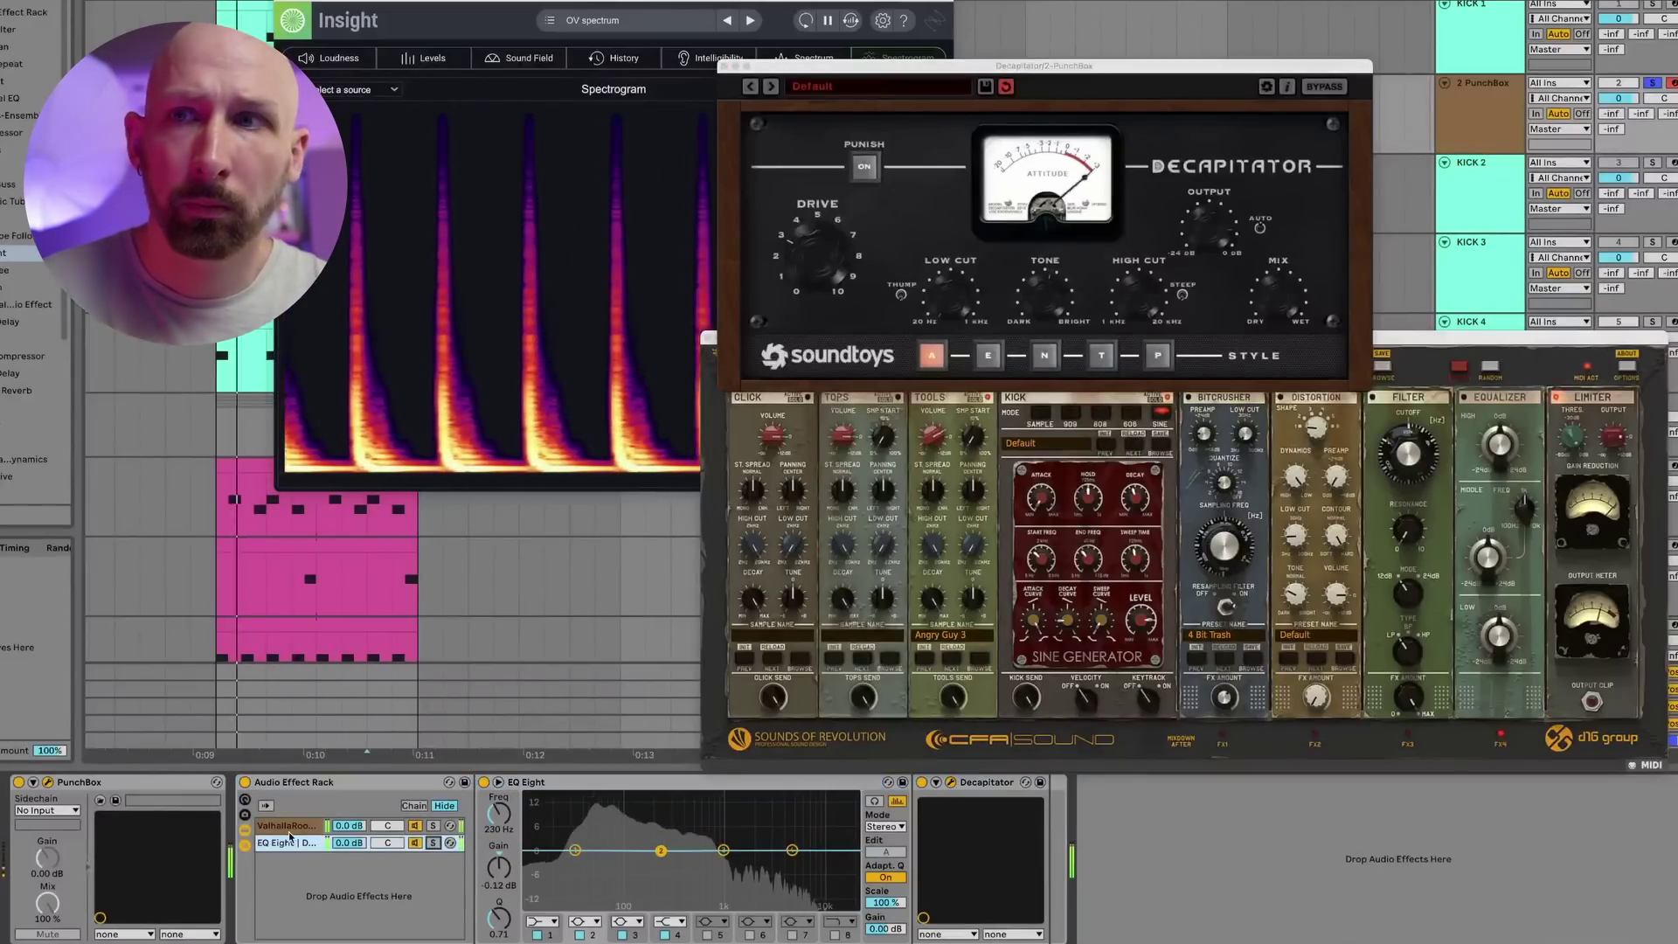